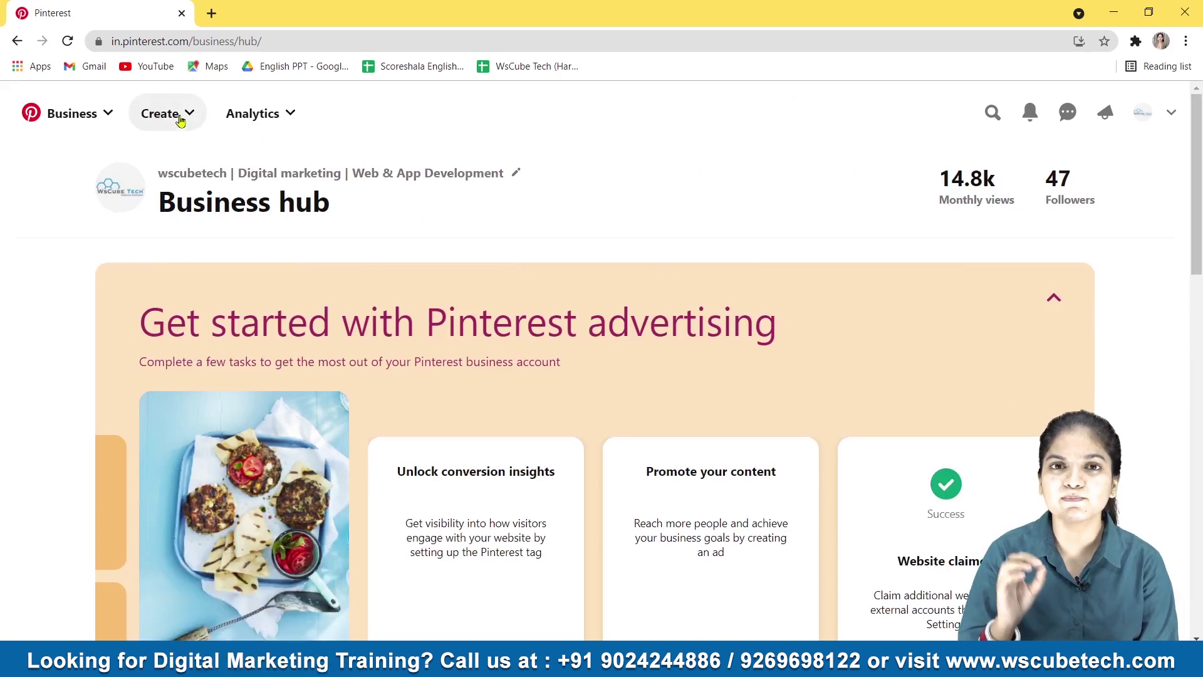
Start creating a new Pin and look over the fields of the empty Pin form.
left_click(180, 119)
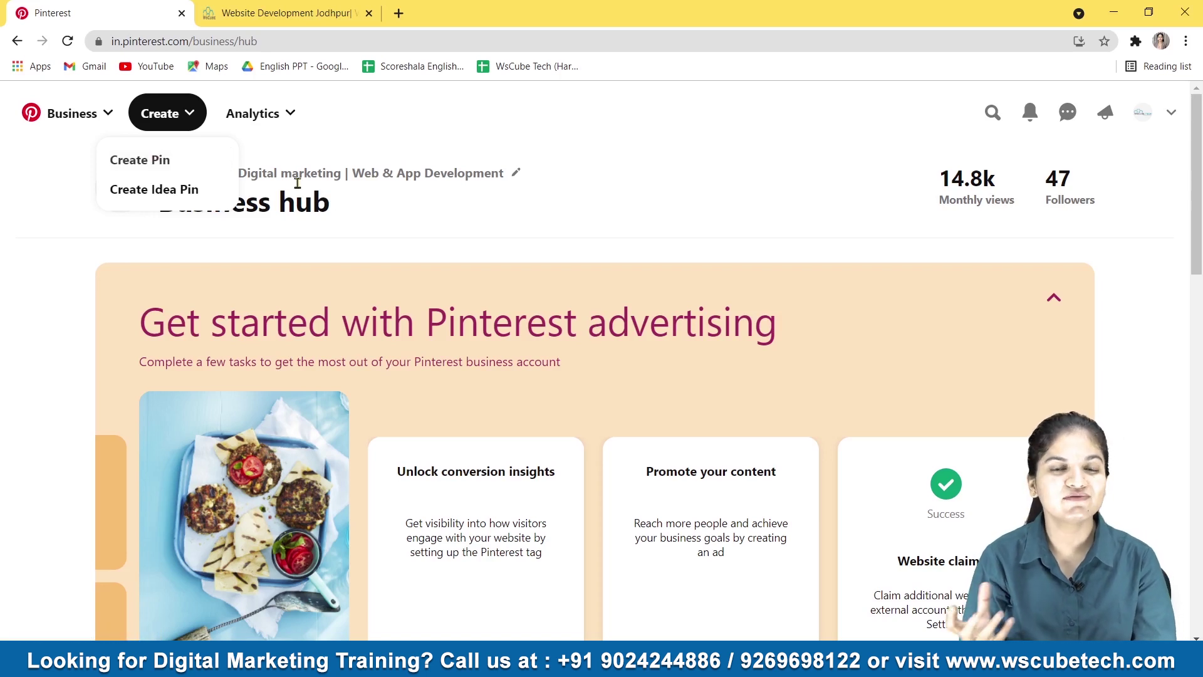
left_click(175, 160)
scroll(648, 303, "down", 2)
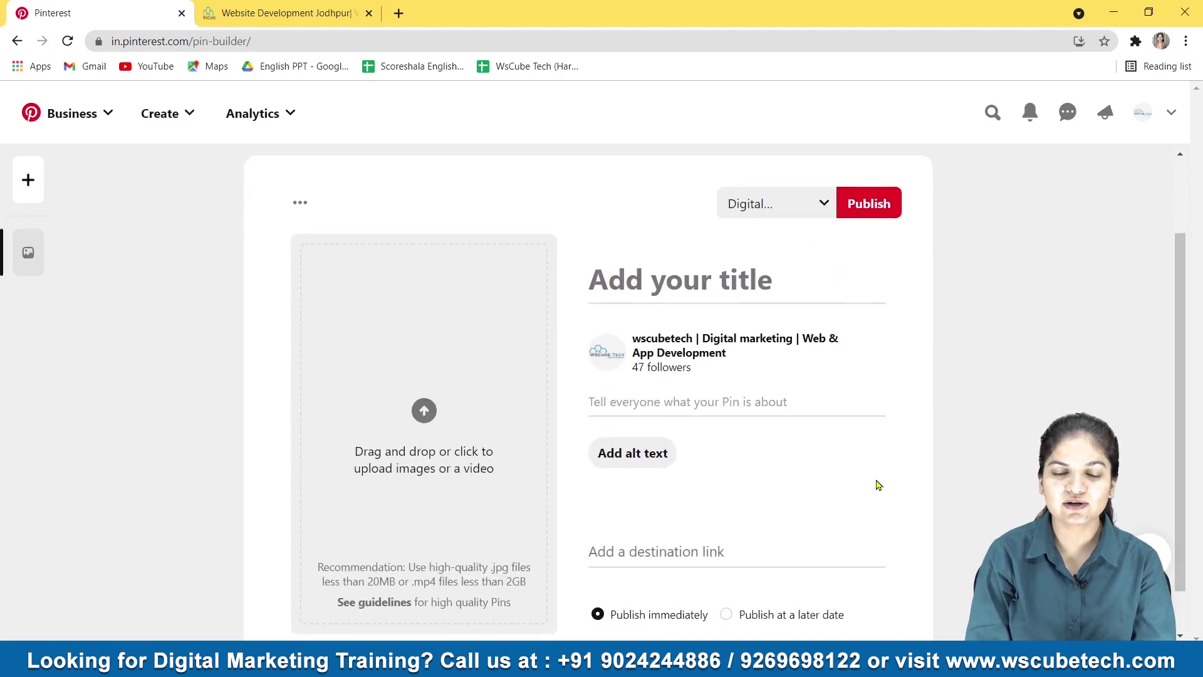
scroll(878, 486, "down", 1)
scroll(494, 481, "up", 3)
scroll(426, 524, "down", 2)
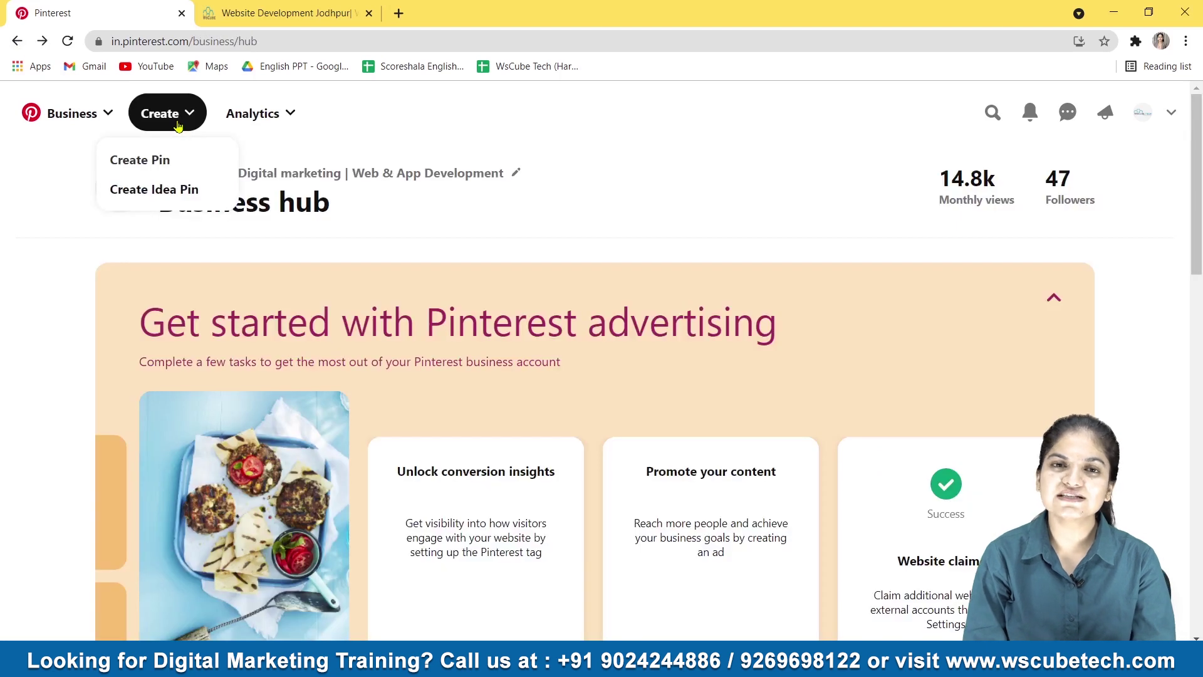
left_click(156, 157)
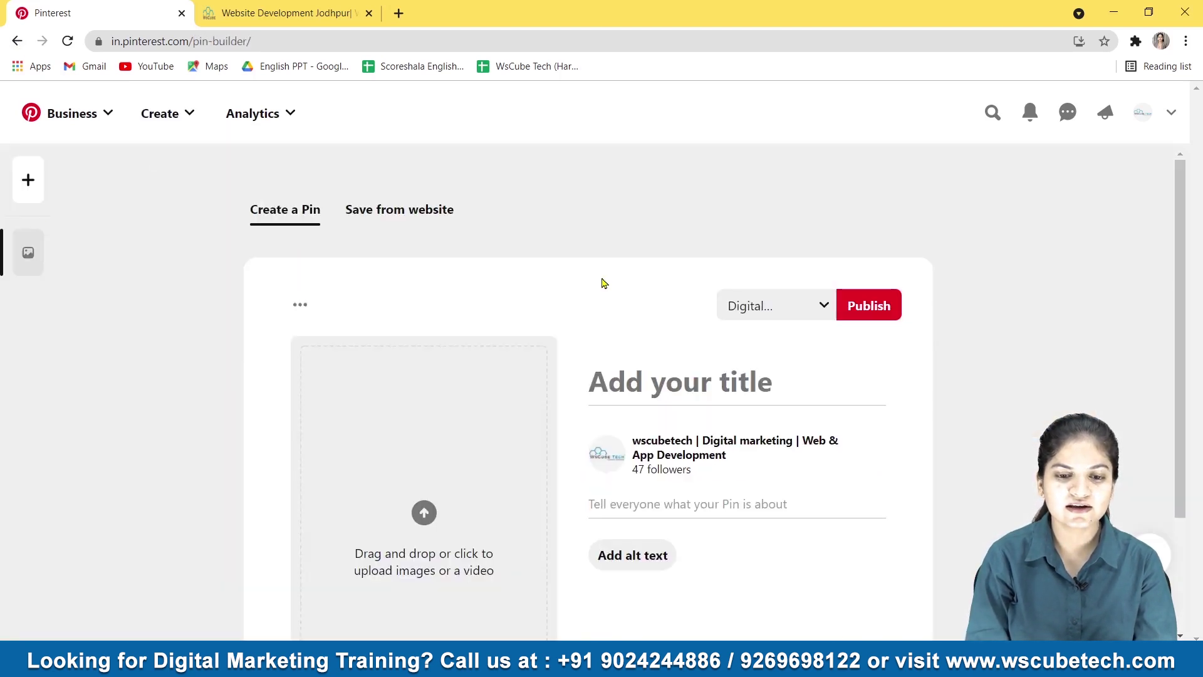
scroll(603, 280, "down", 2)
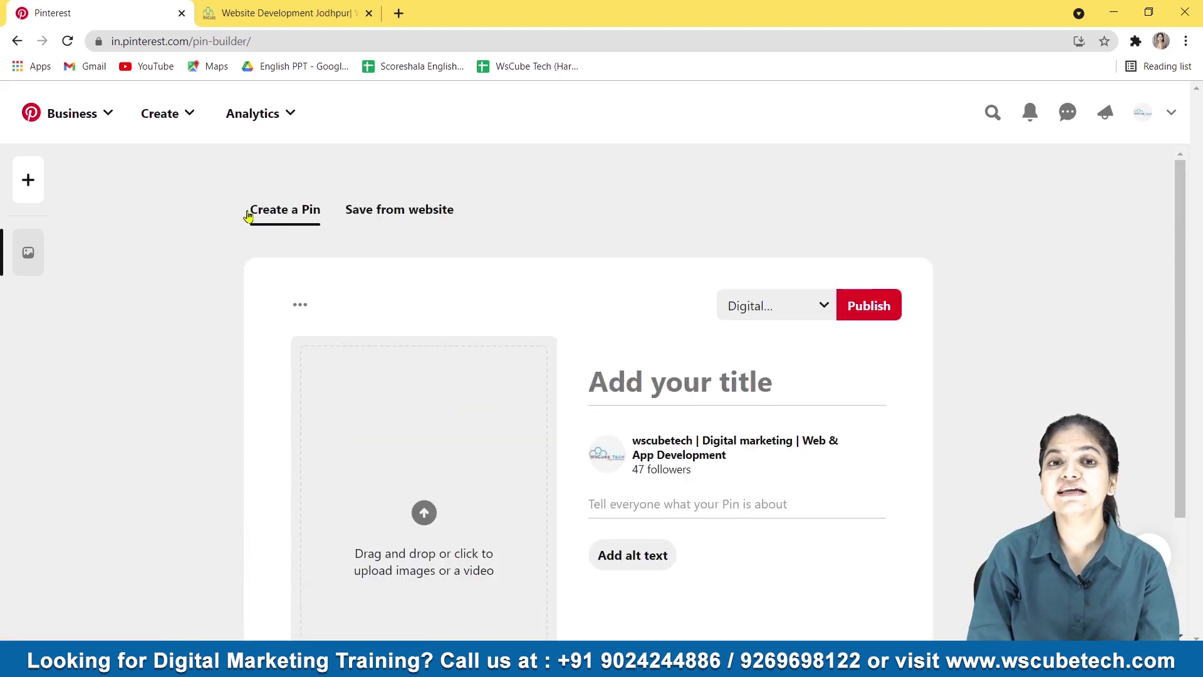
left_click(386, 223)
left_click(410, 310)
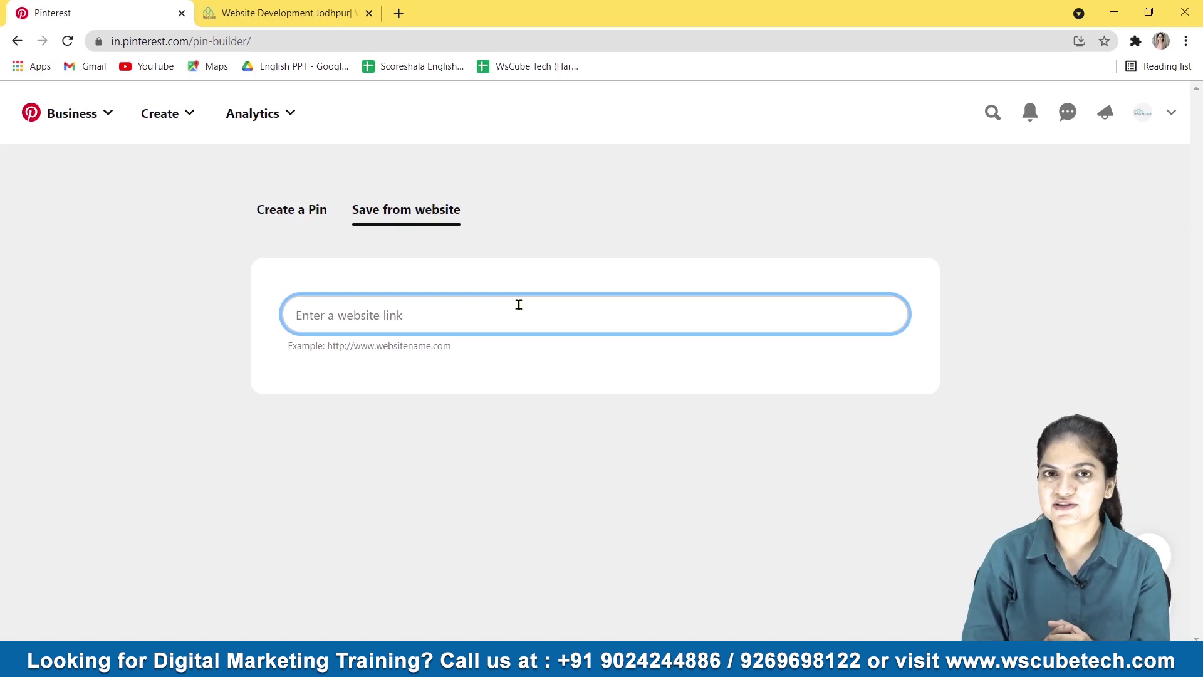
type("https://www.wscubetech.com/blog/")
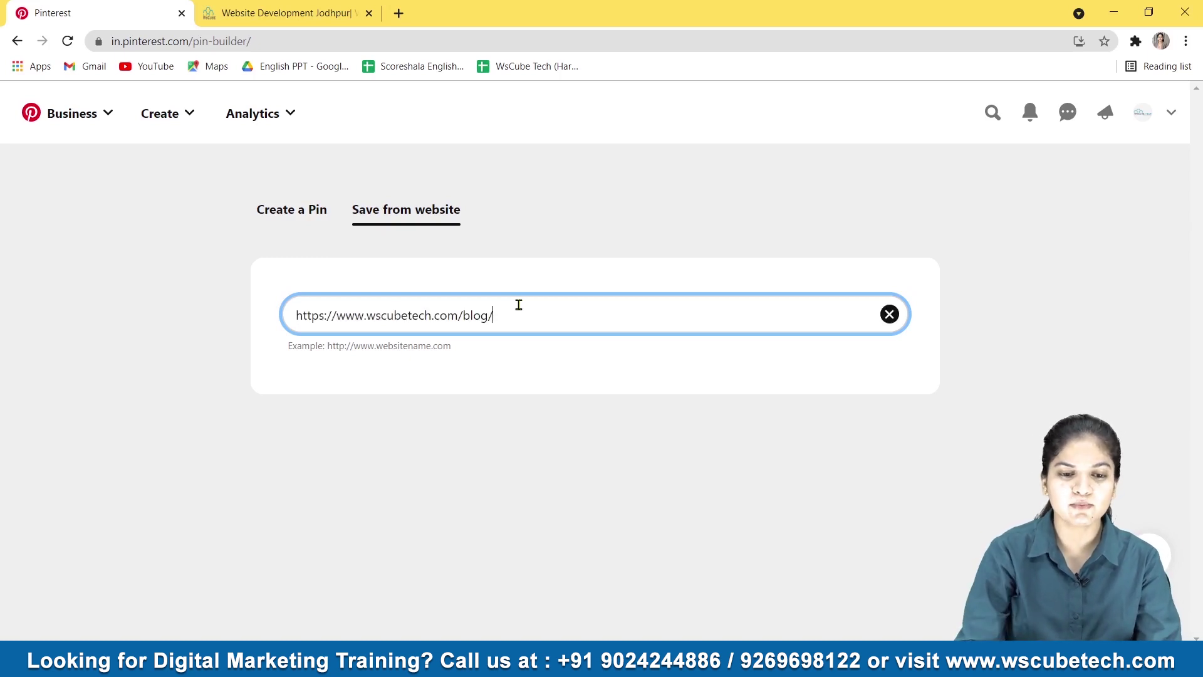
key("Return")
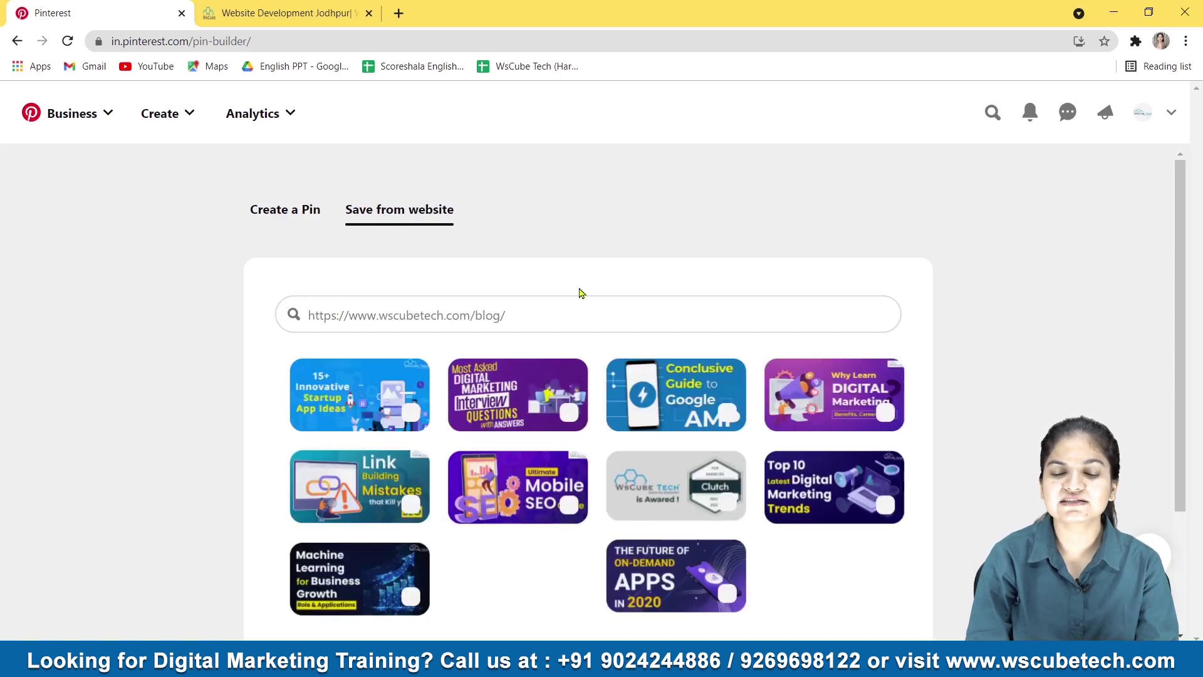
Select the Why Learn Digital Marketing, Google AMP guide, Digital Marketing Interview Questions and Link Building Mistakes images and proceed to the board selection.
scroll(580, 293, "down", 3)
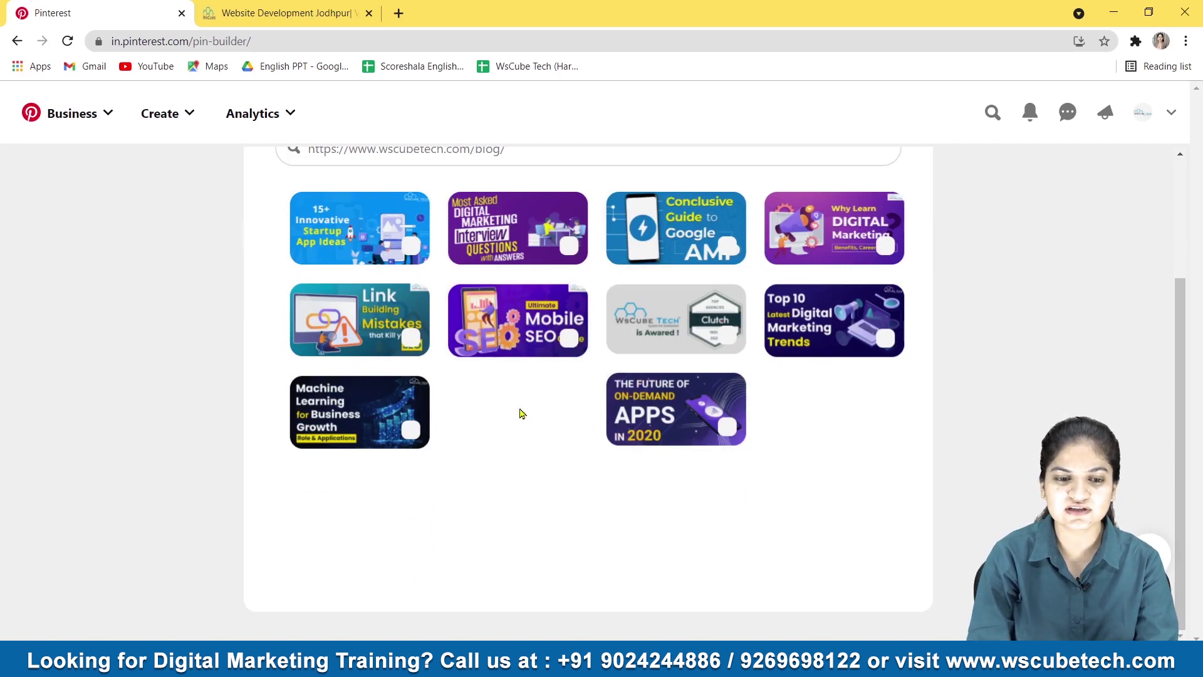
left_click(727, 332)
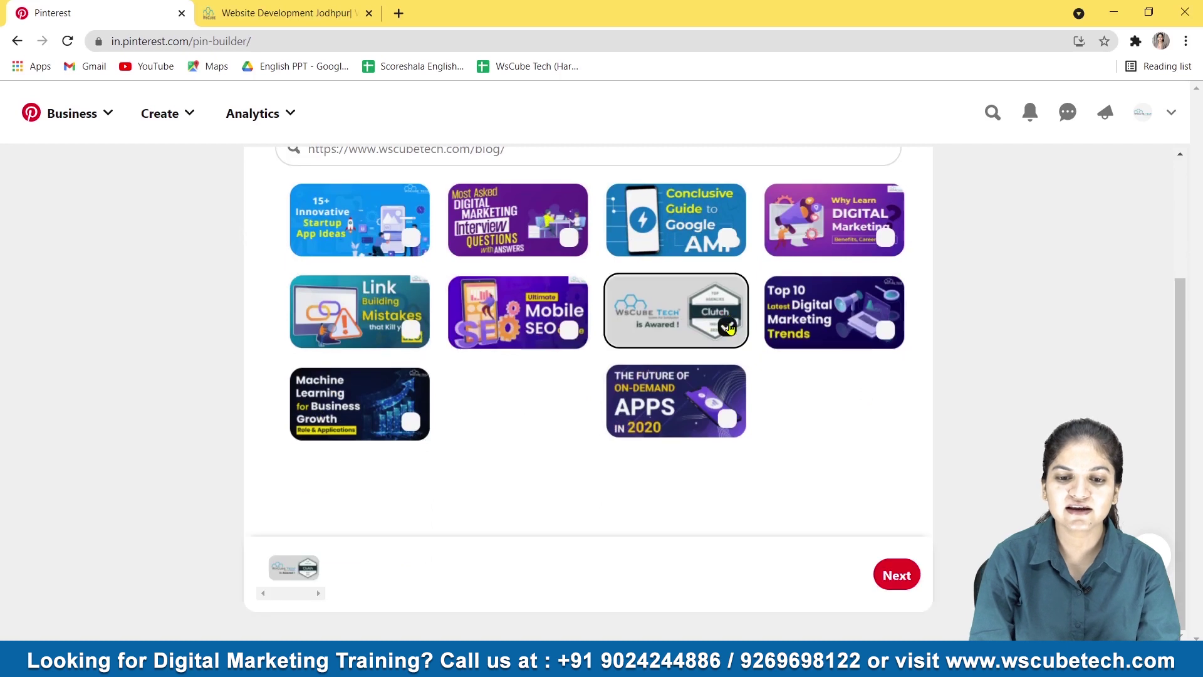
left_click(868, 241)
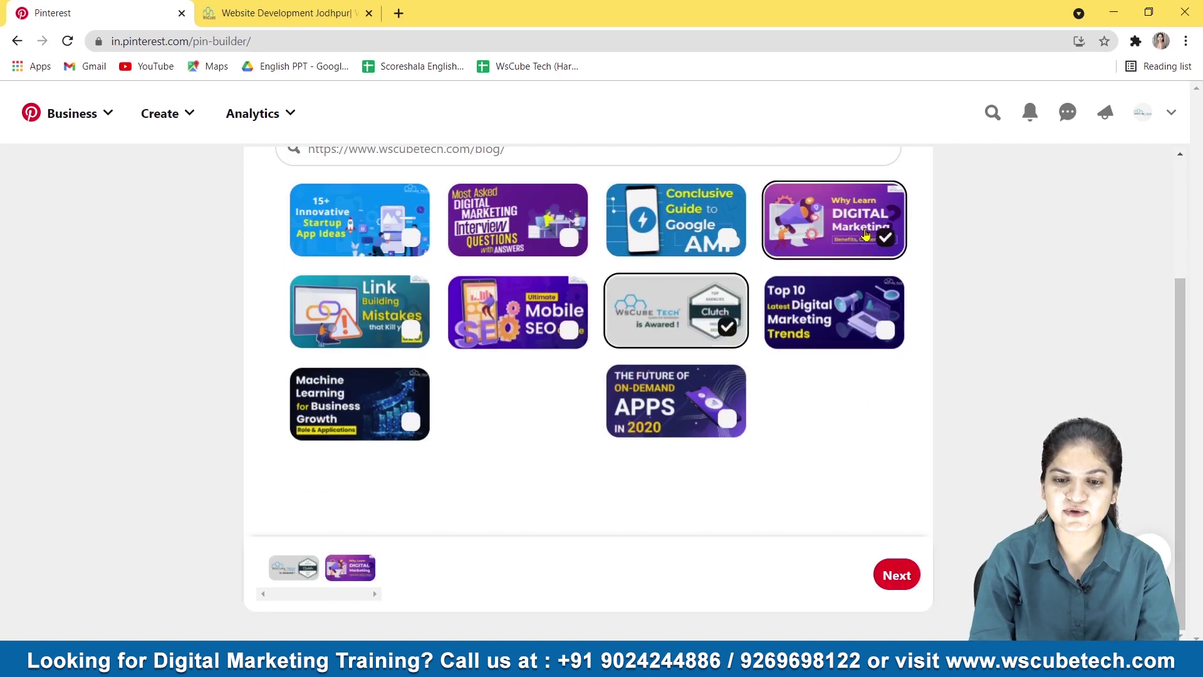
left_click(710, 313)
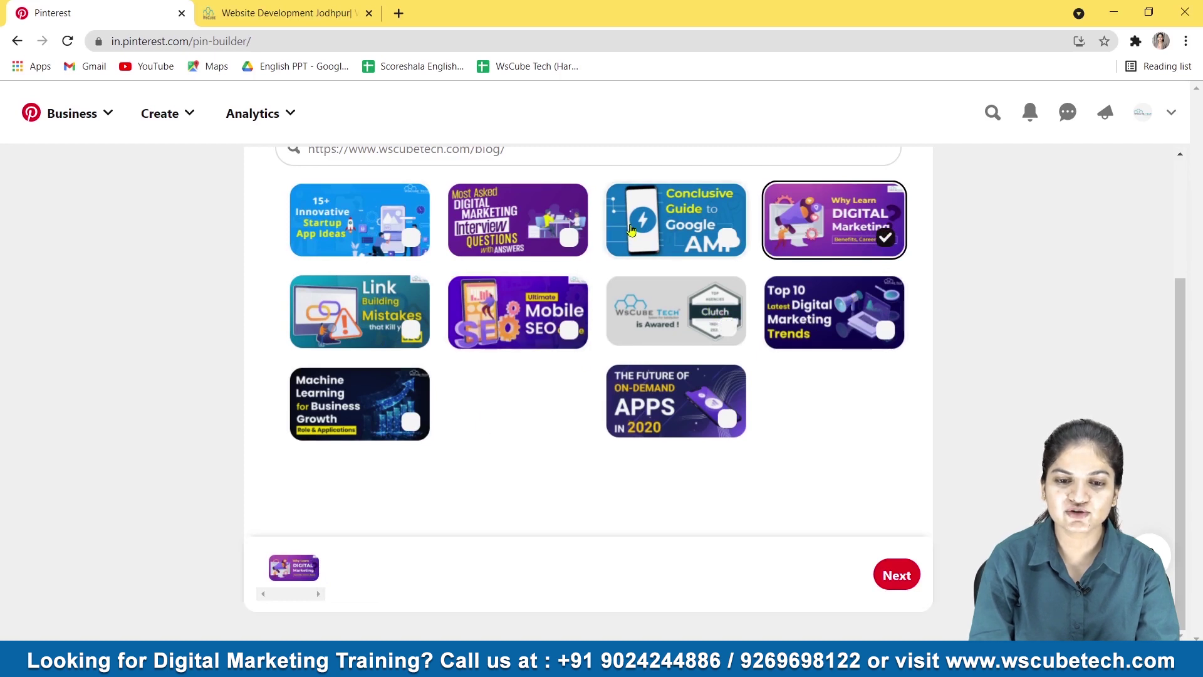
left_click(727, 238)
left_click(488, 233)
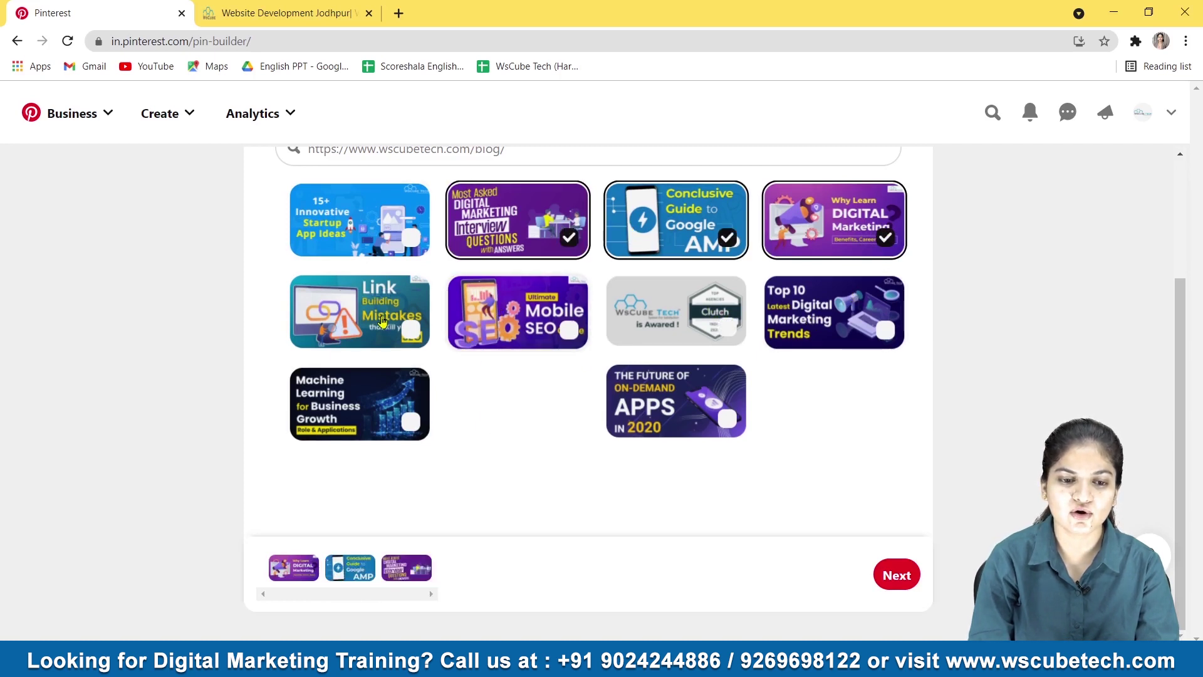
left_click(389, 313)
left_click(900, 575)
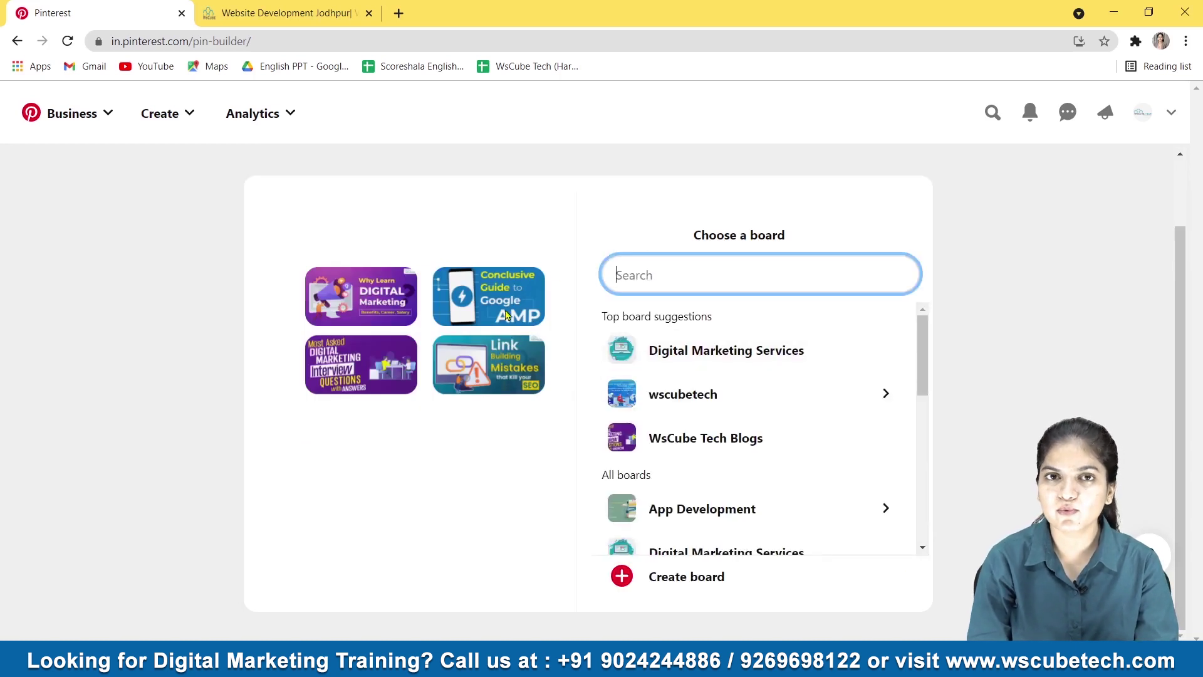
scroll(713, 389, "down", 5)
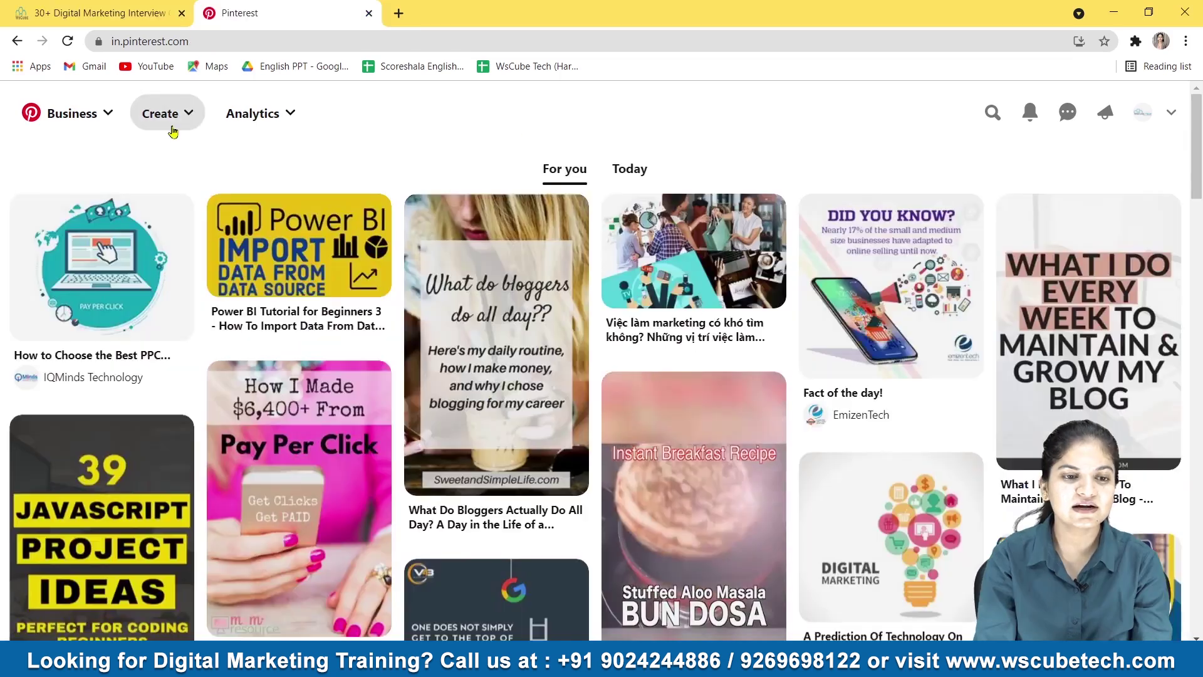
Open a fresh Pin form from the home feed and review its upload area and fields.
left_click(170, 123)
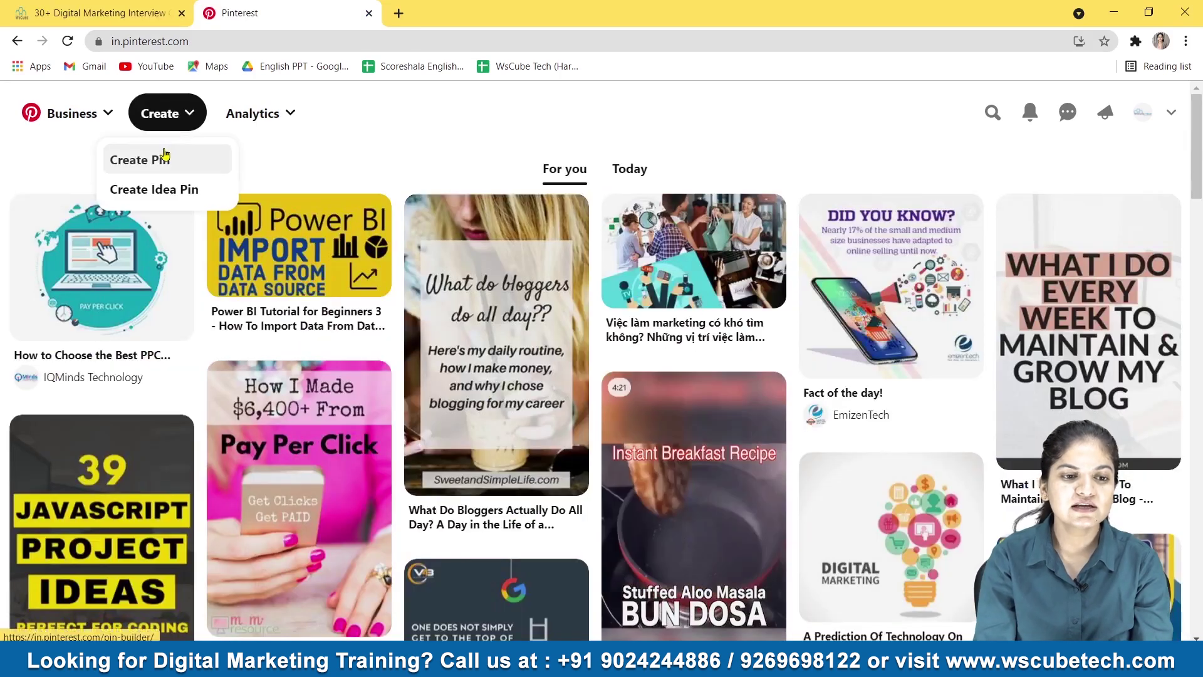
left_click(164, 156)
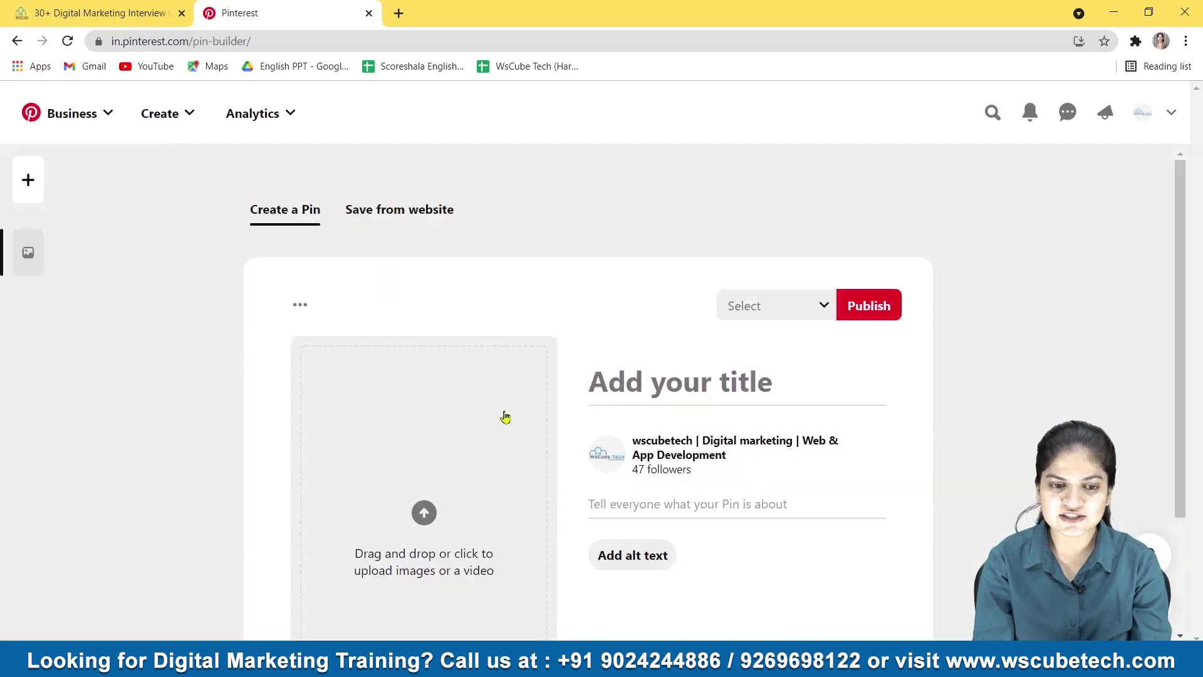
scroll(457, 196, "down", 1)
scroll(365, 226, "up", 1)
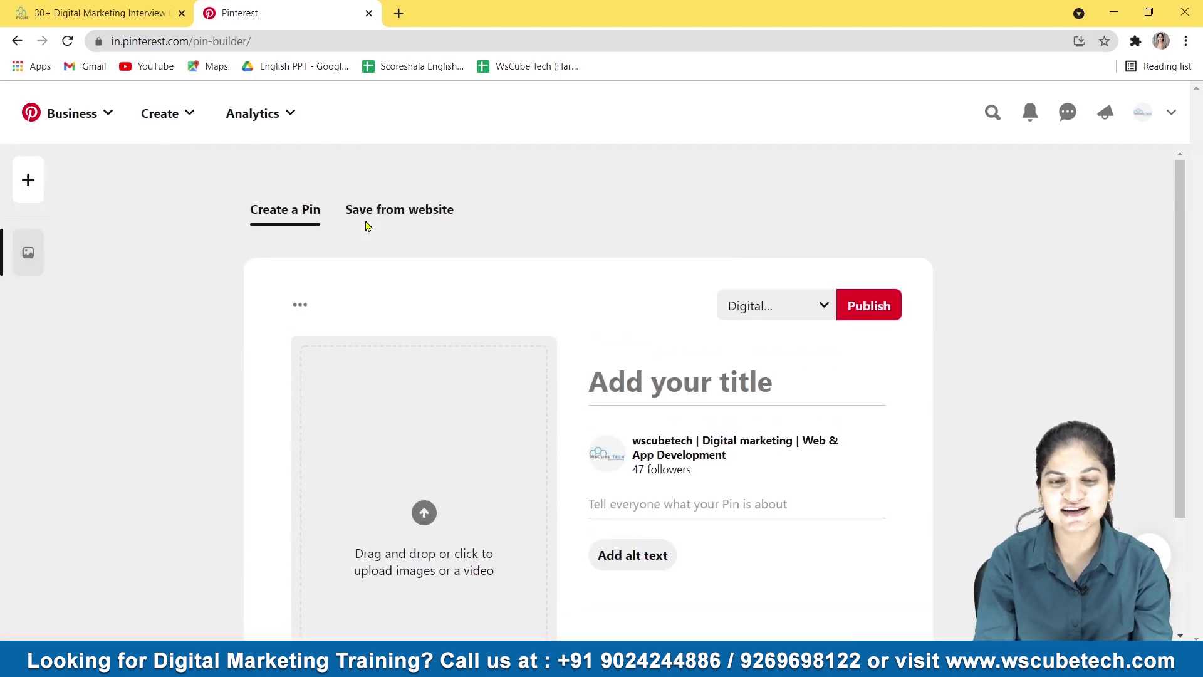
scroll(366, 226, "down", 2)
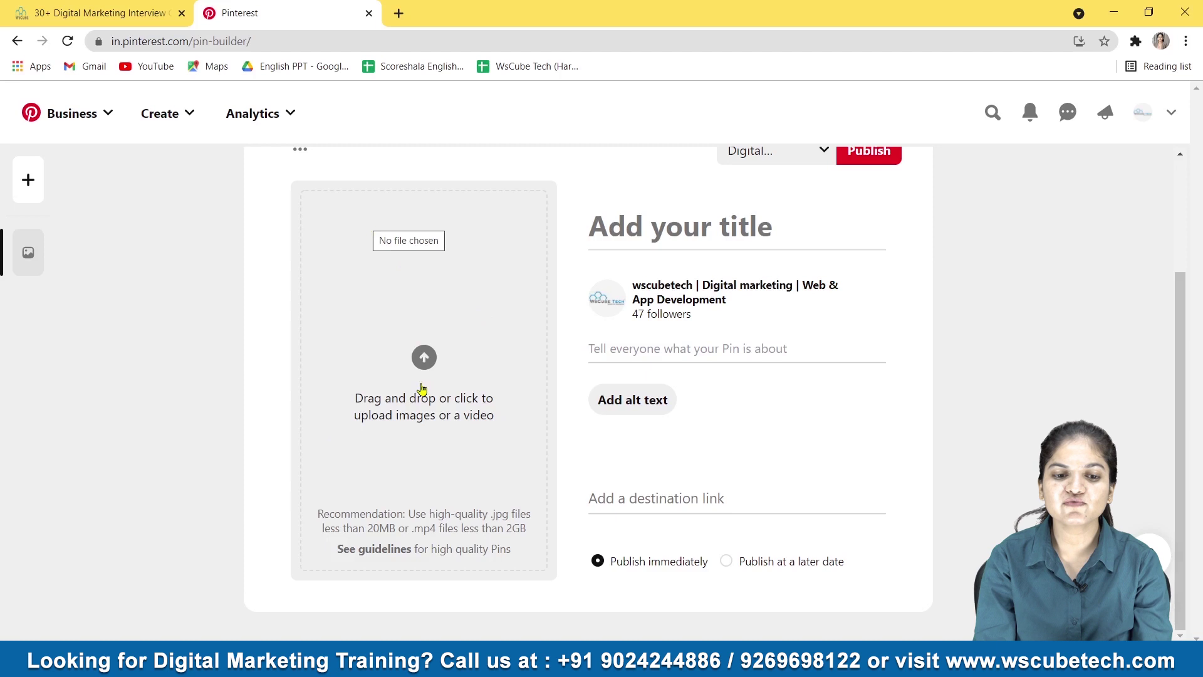
scroll(422, 389, "up", 1)
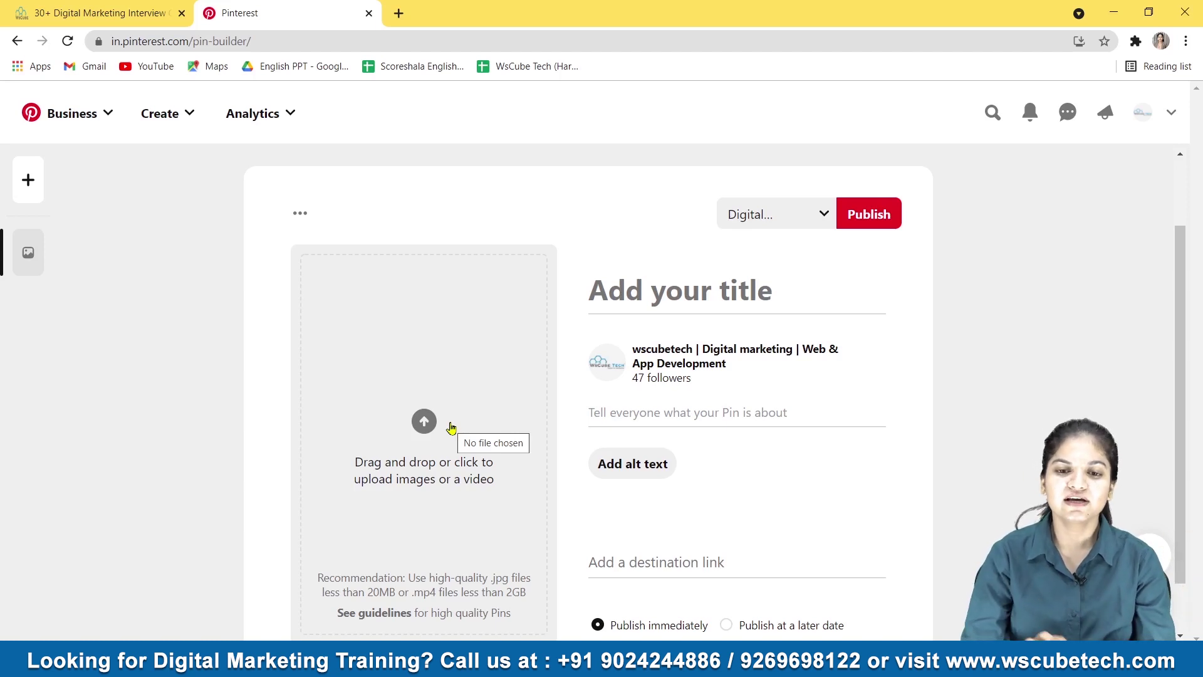
Browse the boards available for publishing the Pin, keeping the current board selection.
left_click(822, 211)
scroll(789, 314, "down", 3)
scroll(789, 454, "down", 1)
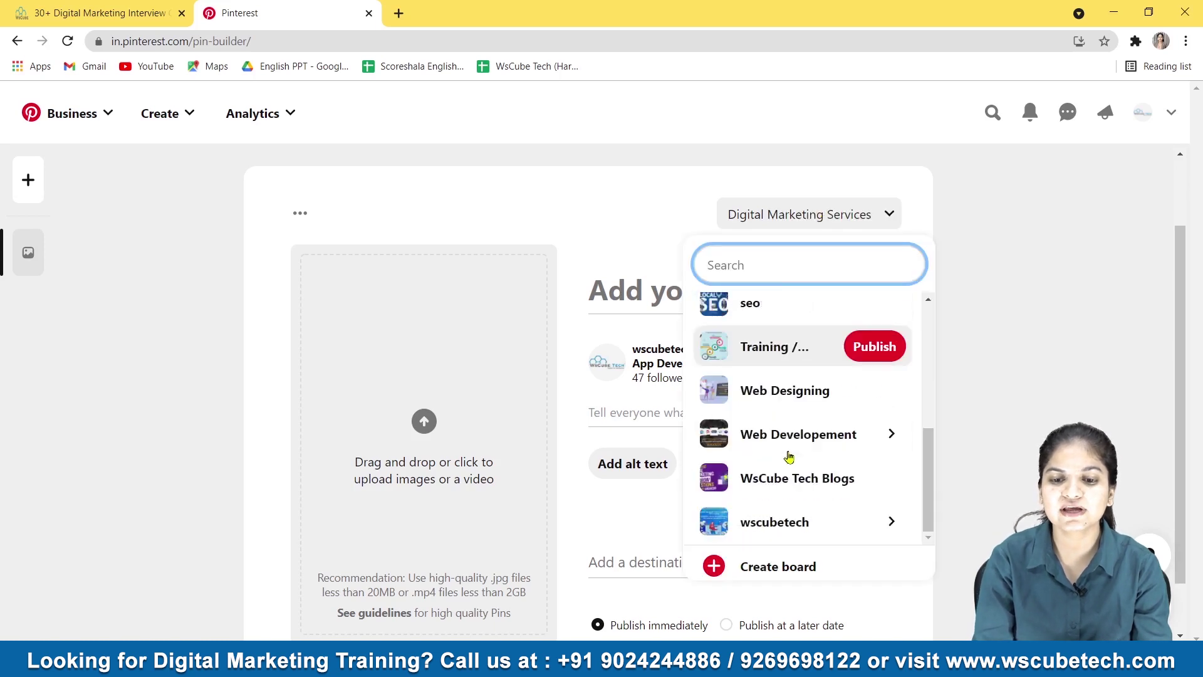
left_click(1115, 403)
left_click(821, 219)
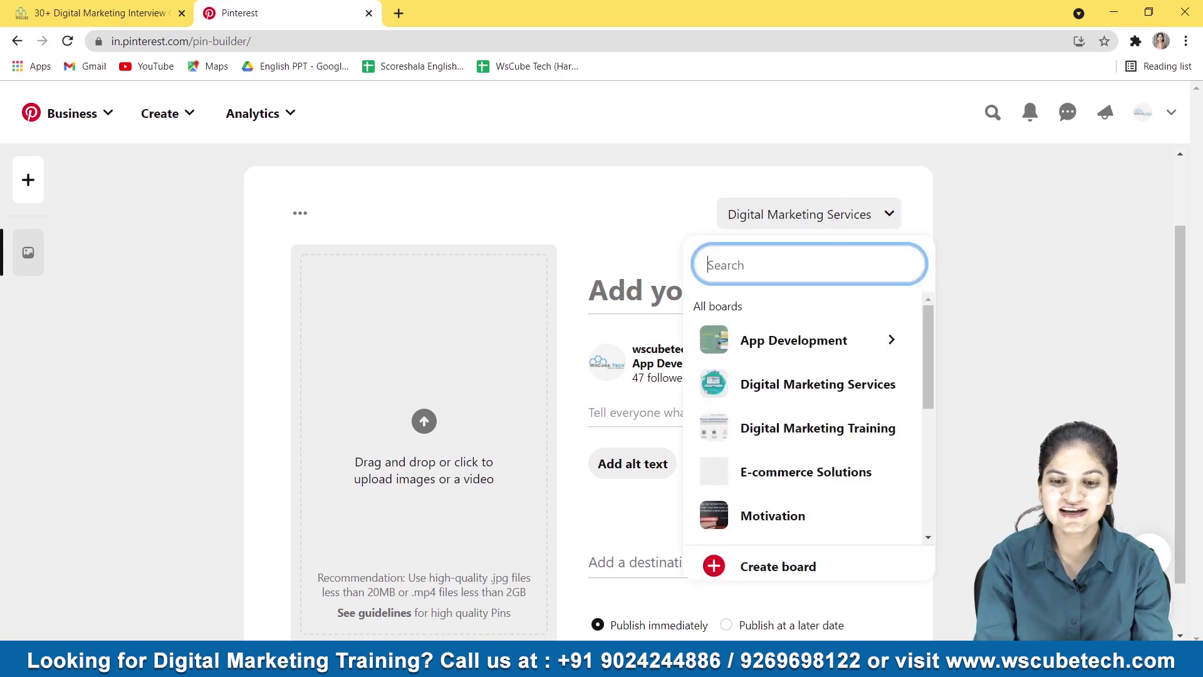
key("Escape")
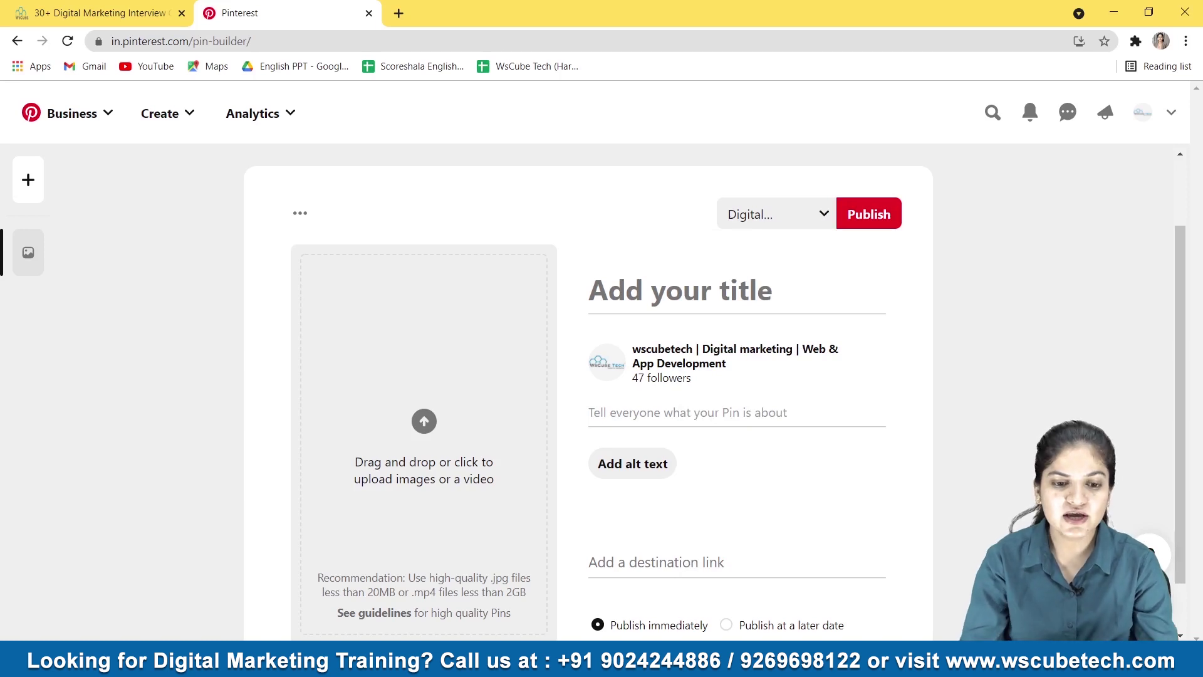
Upload digital-marketing-interview-questions-for-job-1.jpg from the Downloads folder as the Pin's image.
scroll(550, 452, "down", 1)
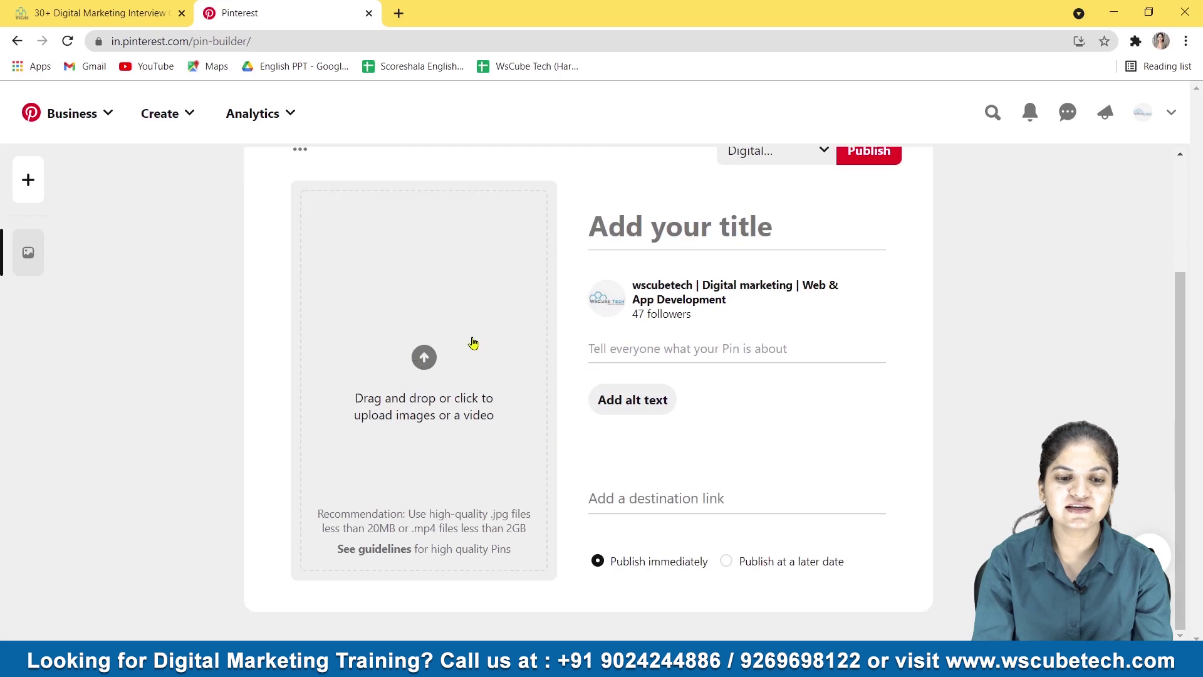
left_click(423, 356)
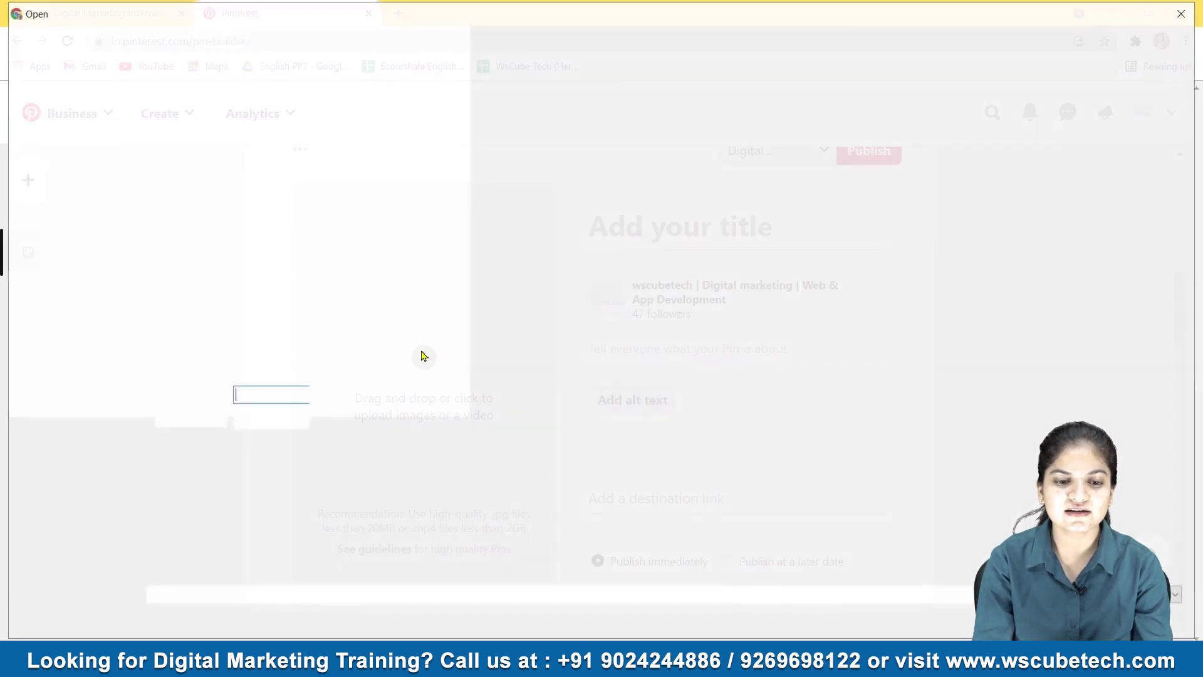
scroll(699, 380, "down", 10)
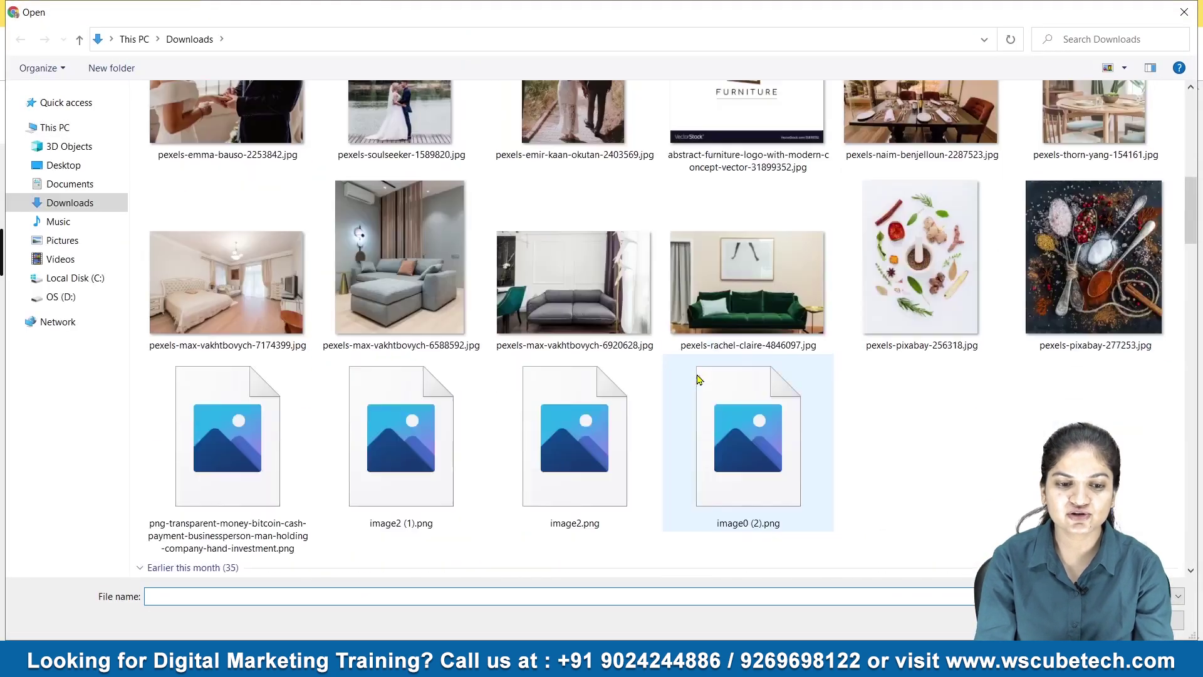
scroll(699, 379, "up", 5)
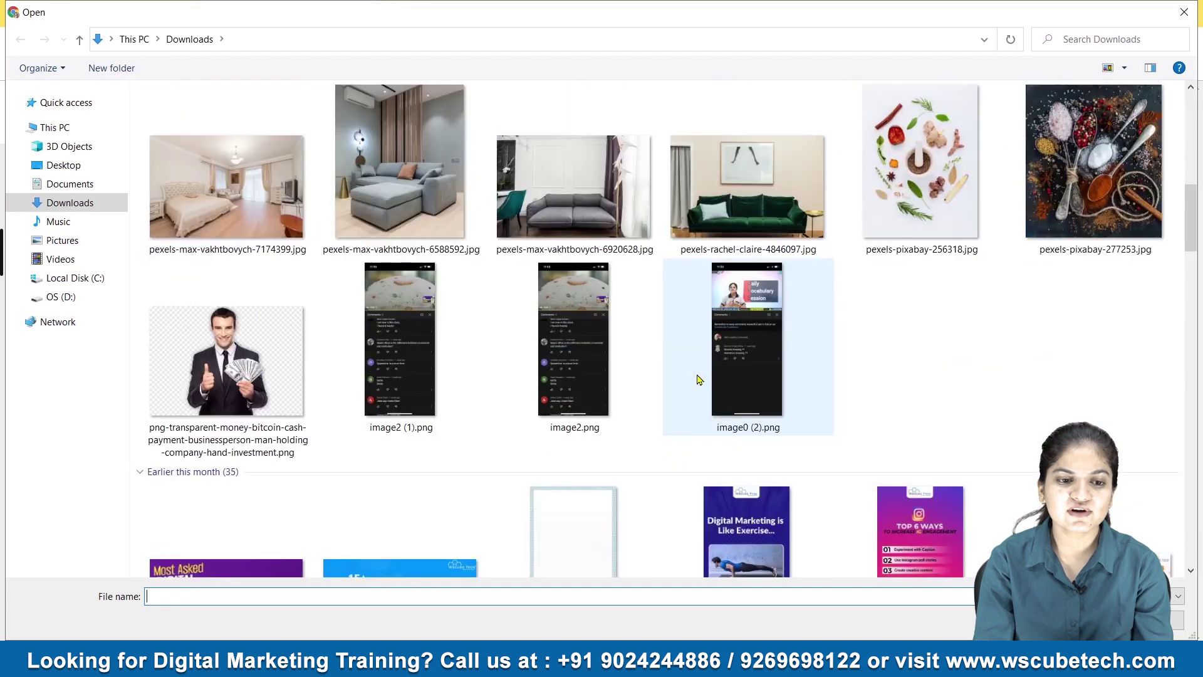
scroll(292, 362, "down", 3)
left_click(292, 362)
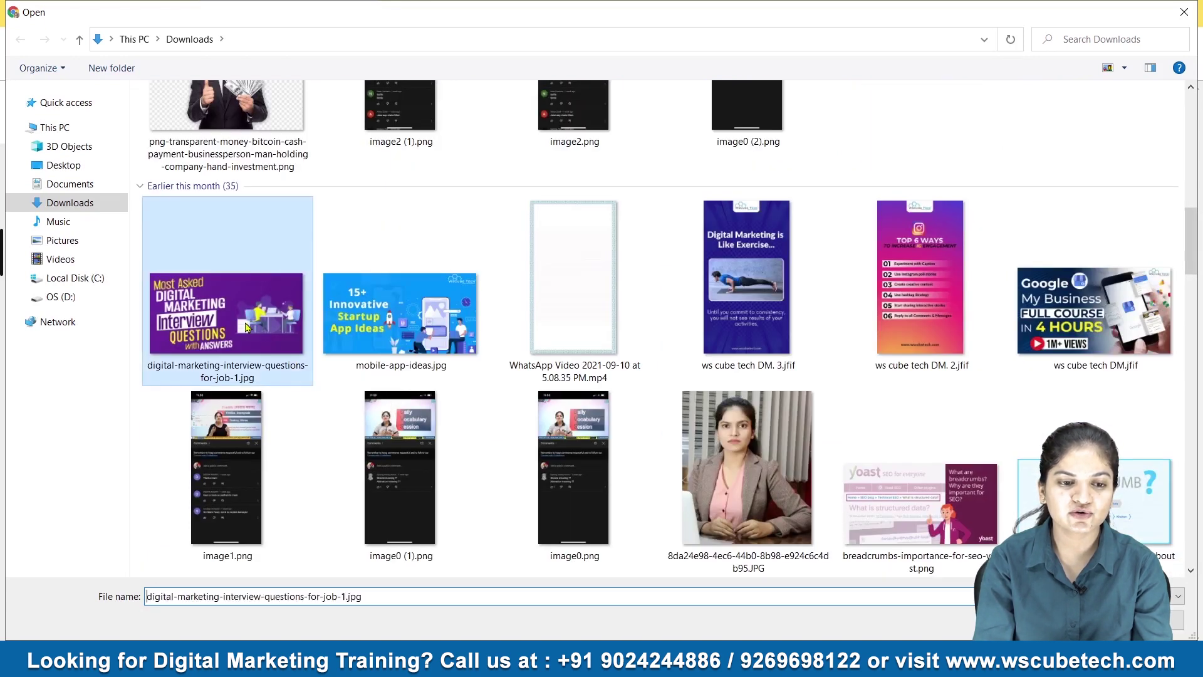
key("Return")
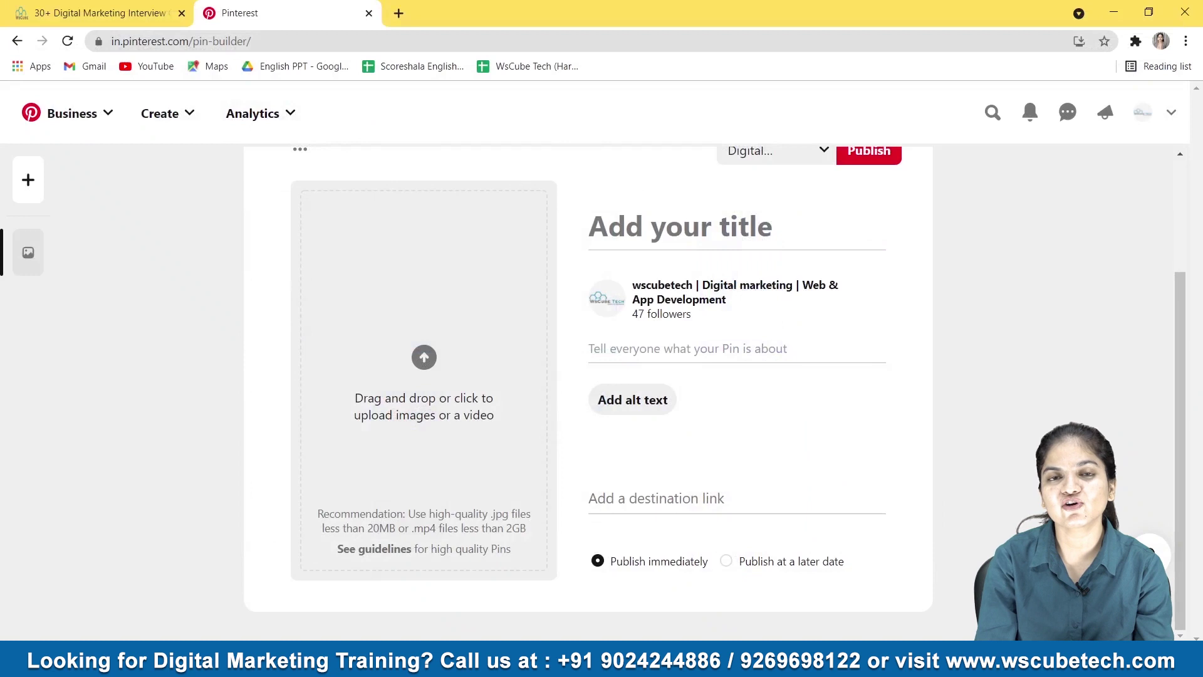
scroll(420, 414, "up", 3)
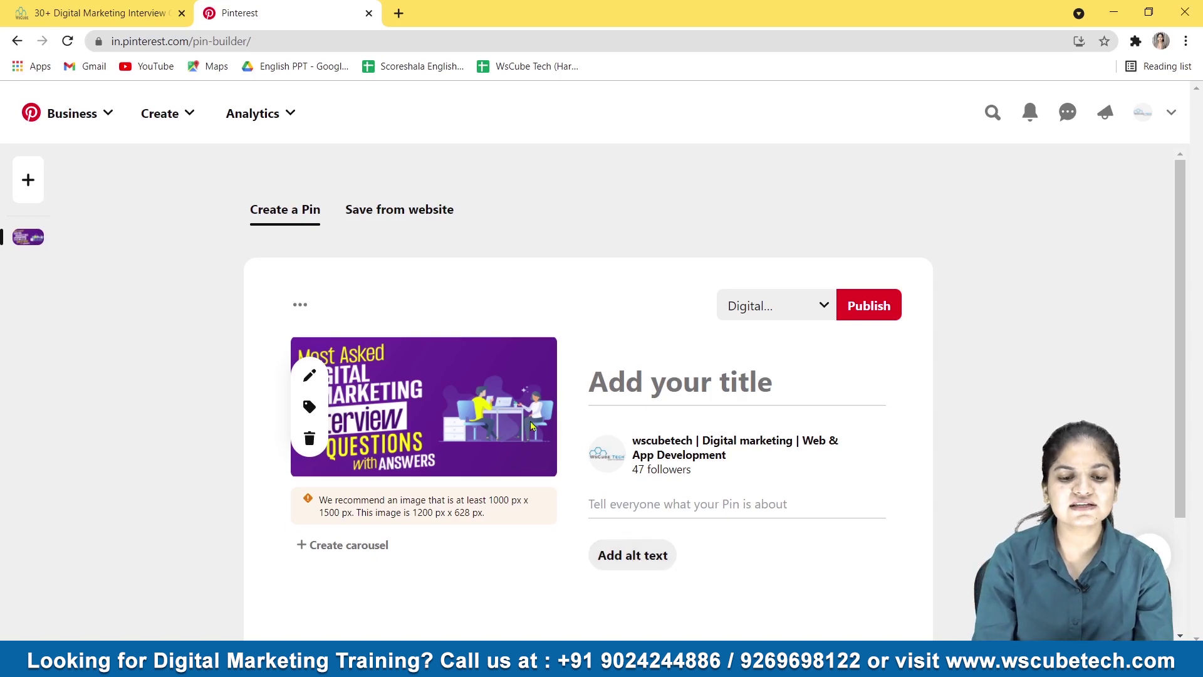
Copy the heading "30+ Most Asked Digital Marketing Interview Questions & Answers" from the WsCube Tech blog article for the Pin's title.
scroll(439, 446, "down", 1)
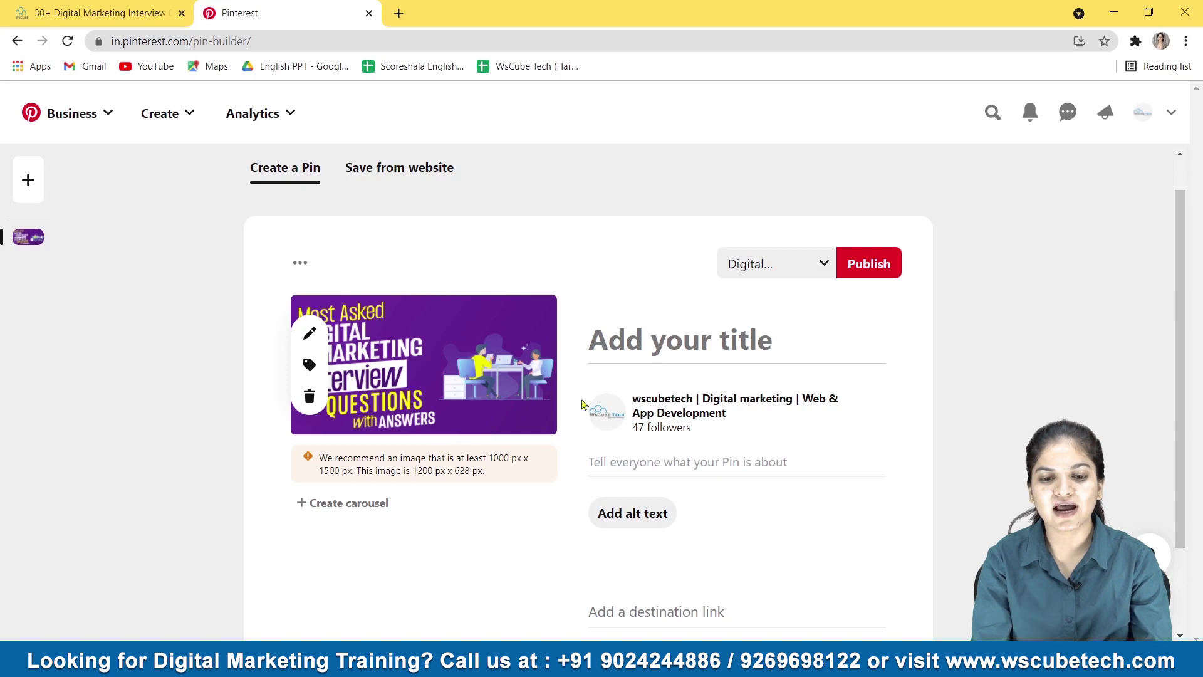
left_click(703, 338)
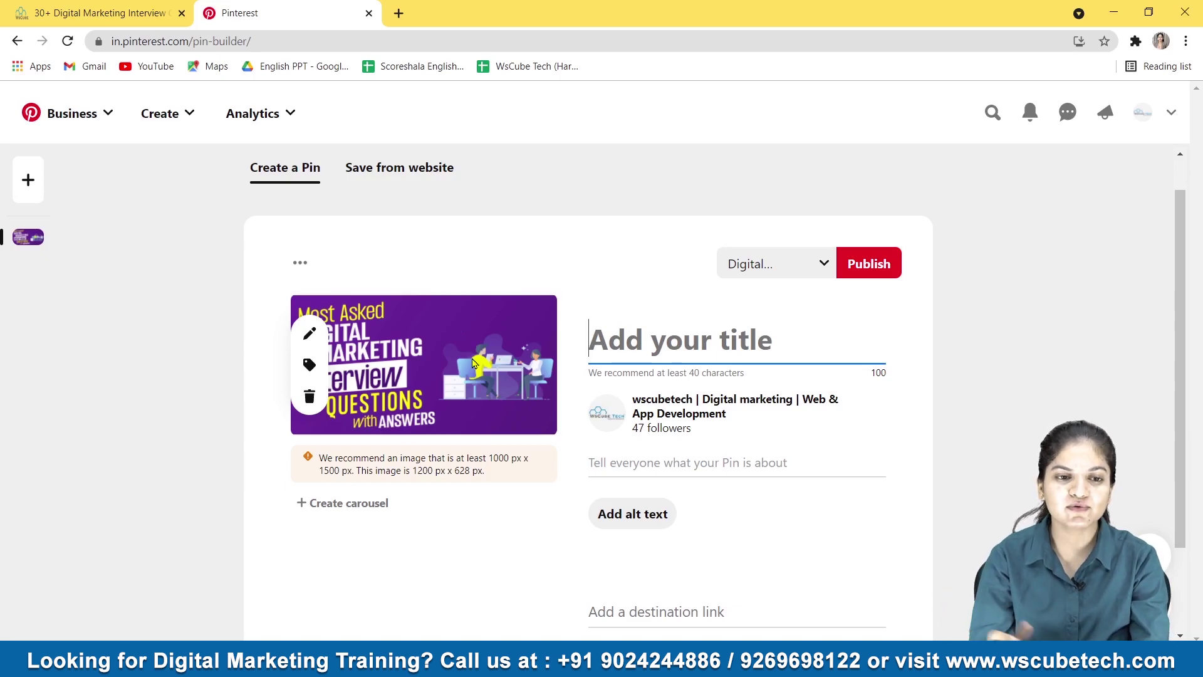
left_click(77, 14)
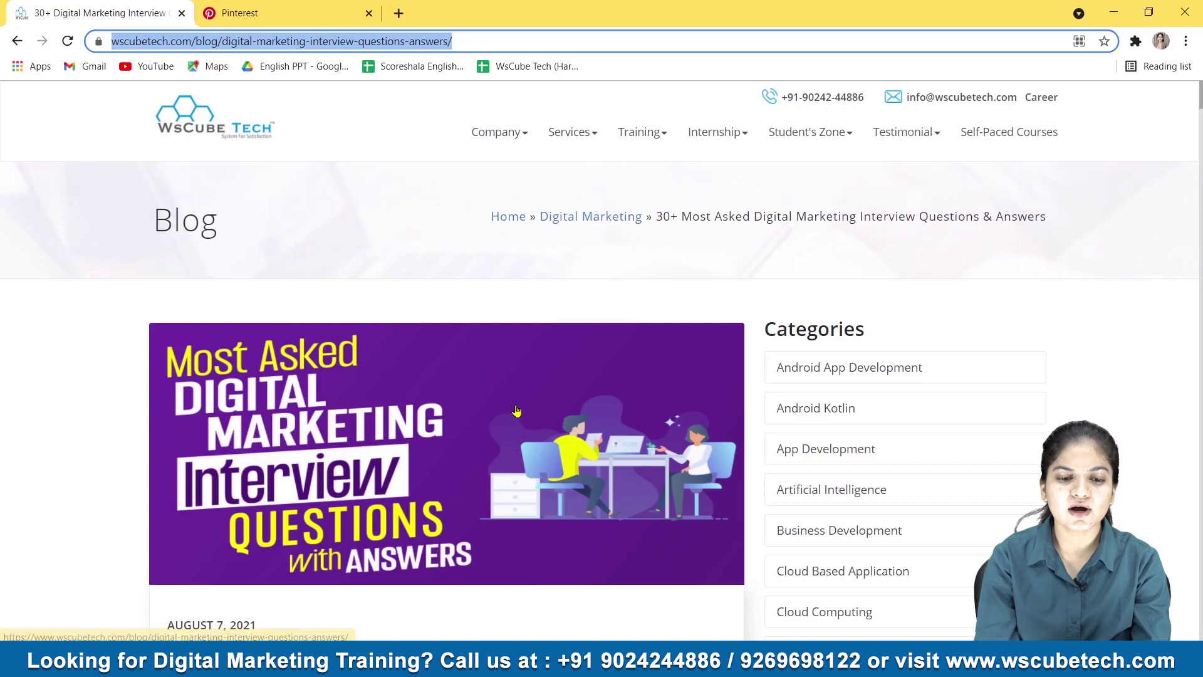
scroll(516, 410, "down", 7)
scroll(516, 410, "up", 7)
scroll(516, 411, "down", 5)
scroll(516, 411, "down", 5)
scroll(517, 410, "up", 10)
scroll(484, 487, "down", 3)
scroll(484, 486, "up", 4)
scroll(527, 361, "down", 4)
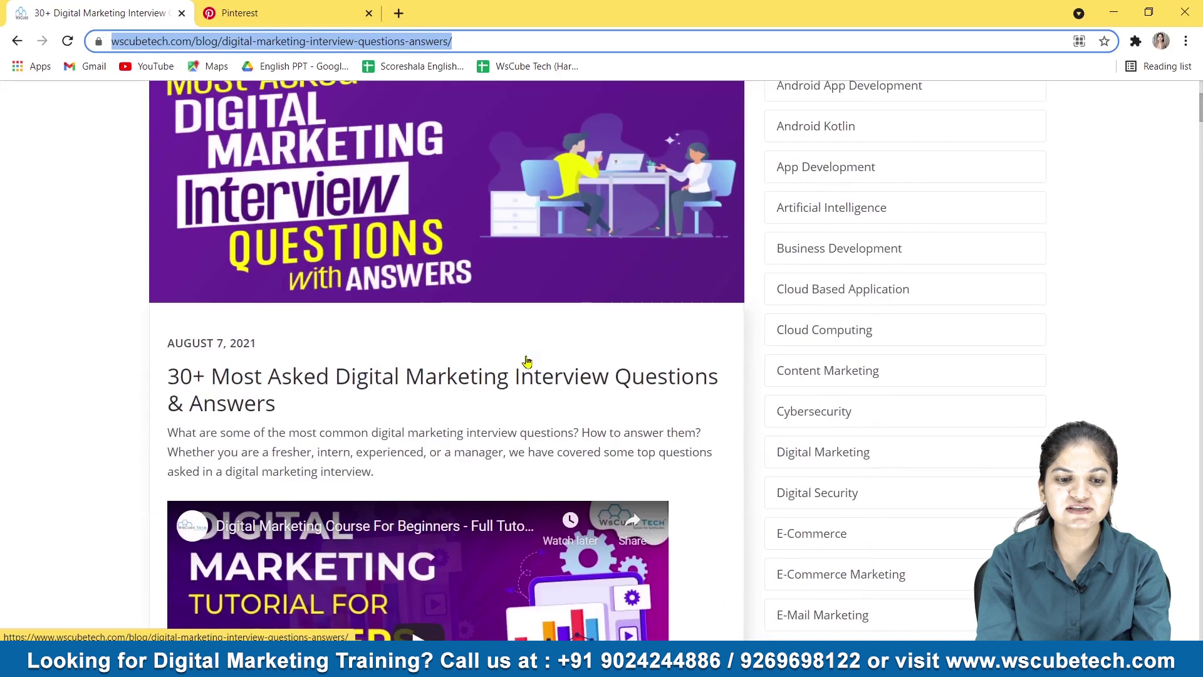
left_click_drag(276, 404, 162, 388)
key("ctrl+c")
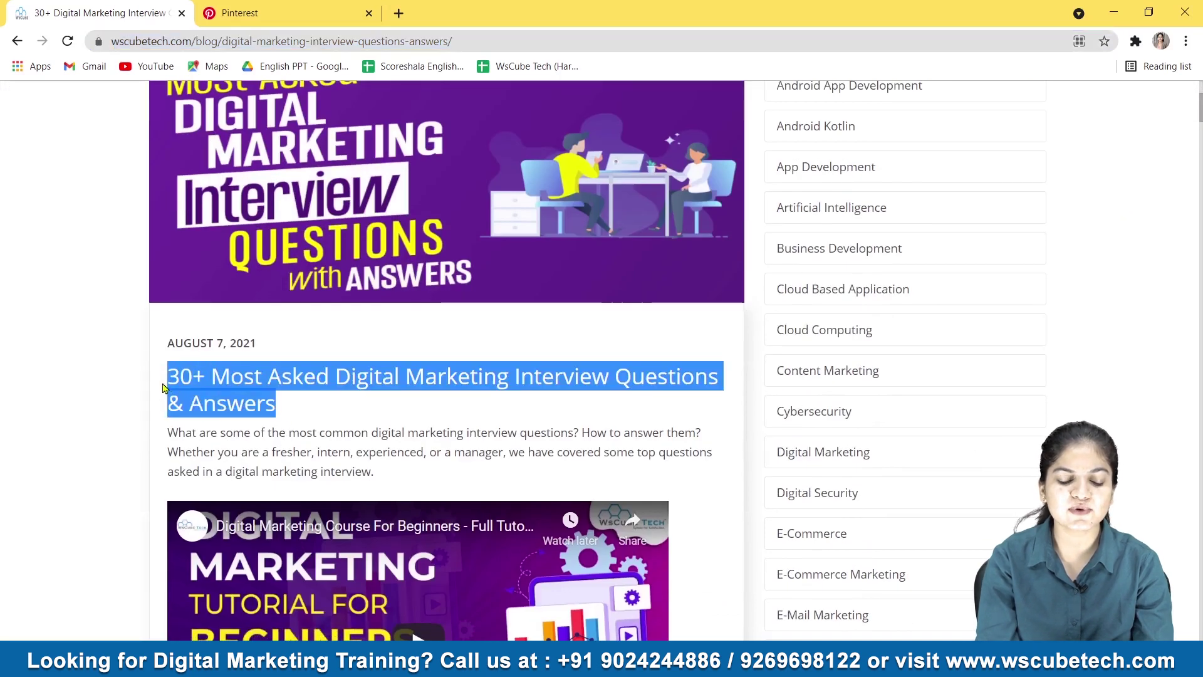
Paste the copied heading as the Pin's title and trim it to "Most Asked Digital Marketing Interview Questions & Answers".
left_click(299, 8)
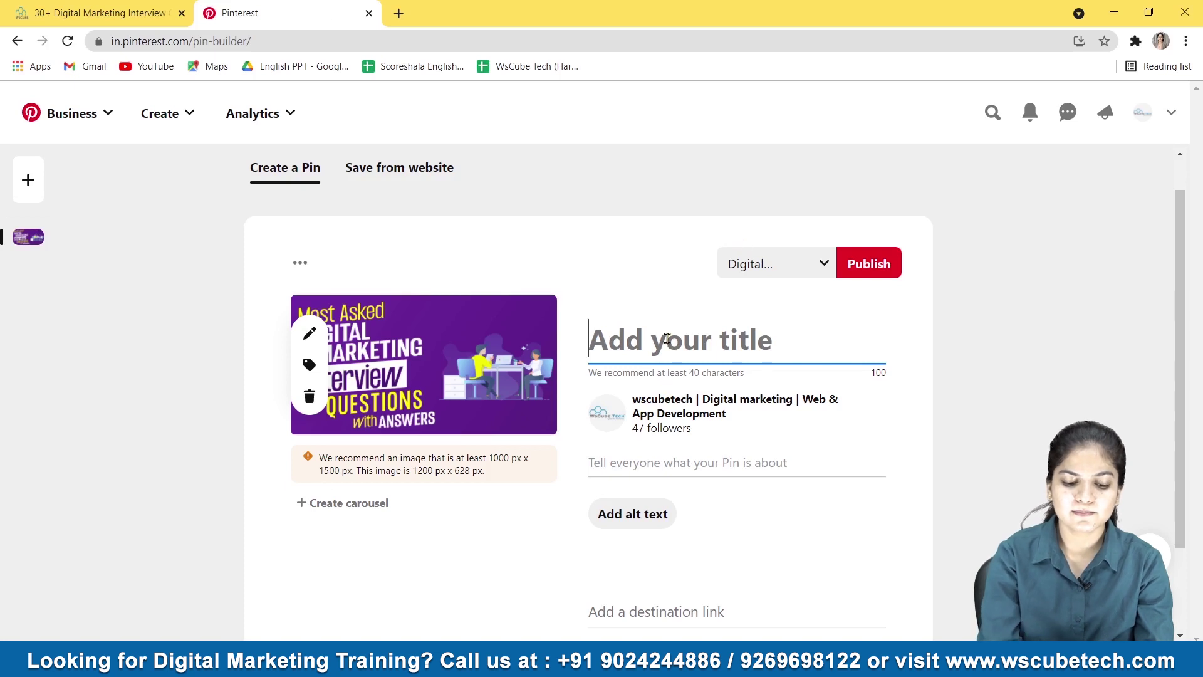
key("ctrl+v")
left_click_drag(643, 338, 591, 332)
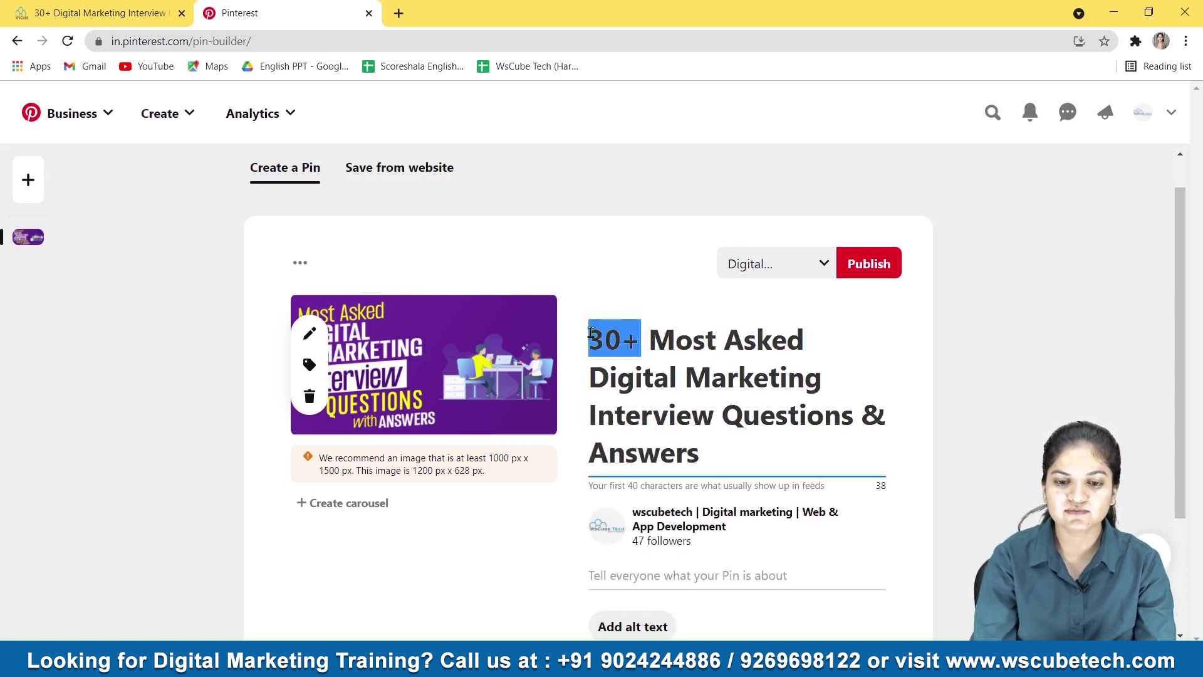
key("BackSpace")
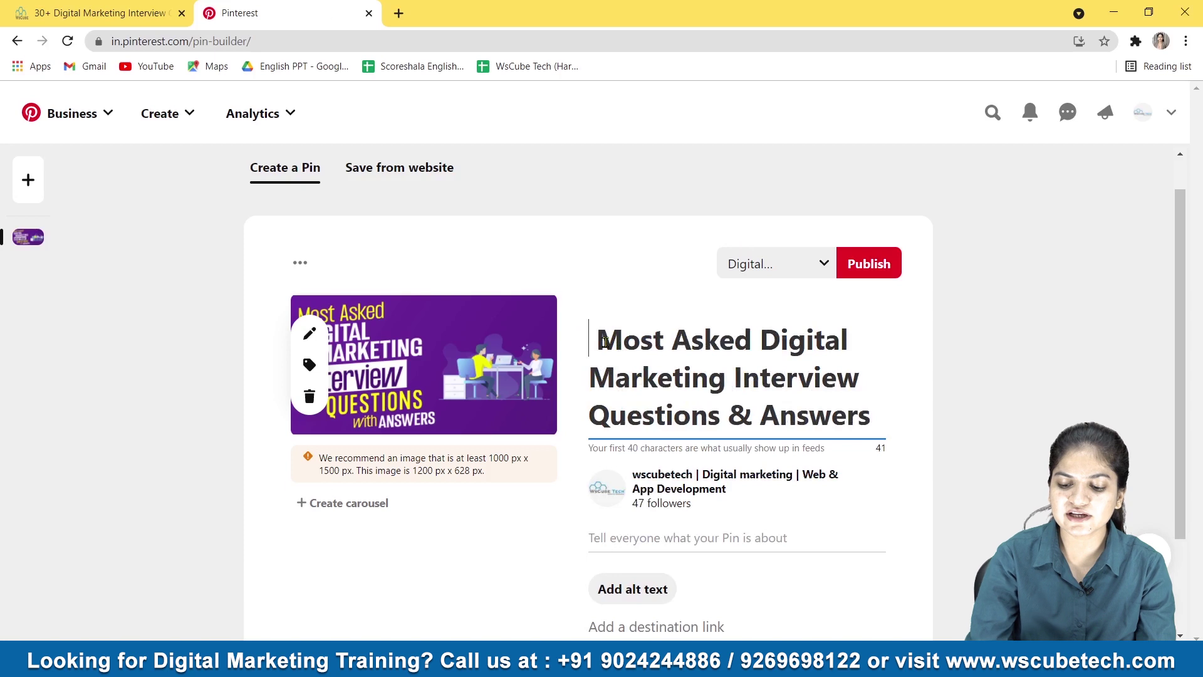
key("Delete")
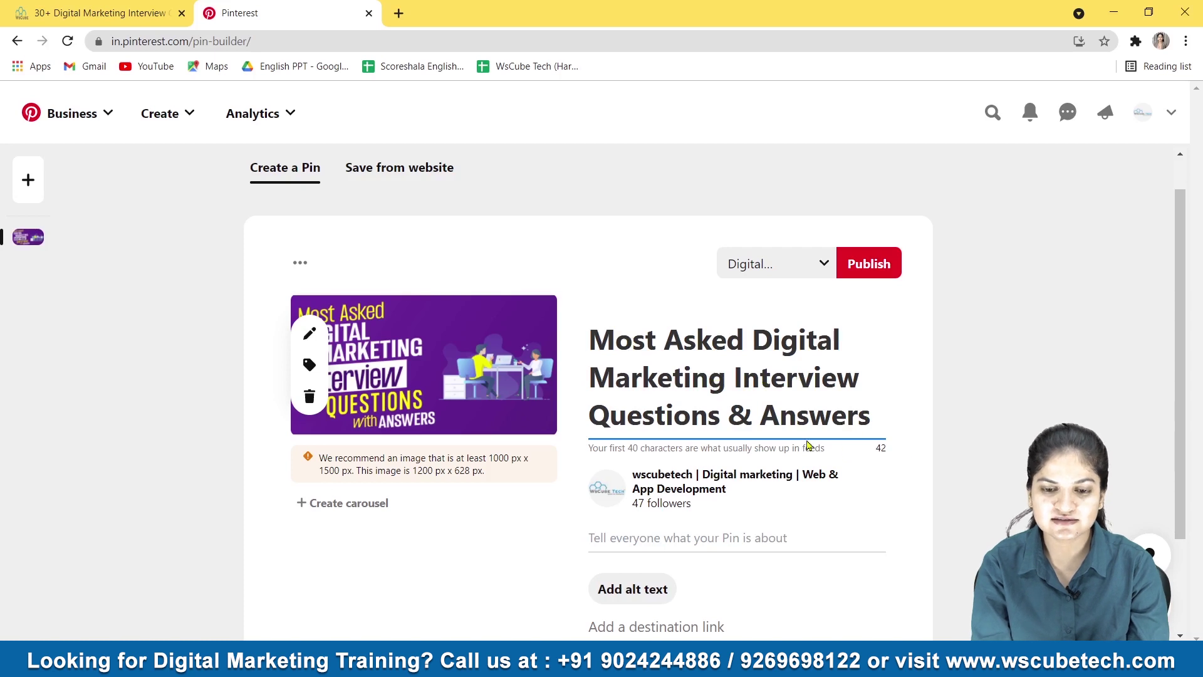
Copy the blog article's introductory paragraph, "What are some of the most common digital marketing interview questions?...", for the Pin's description.
scroll(815, 446, "down", 1)
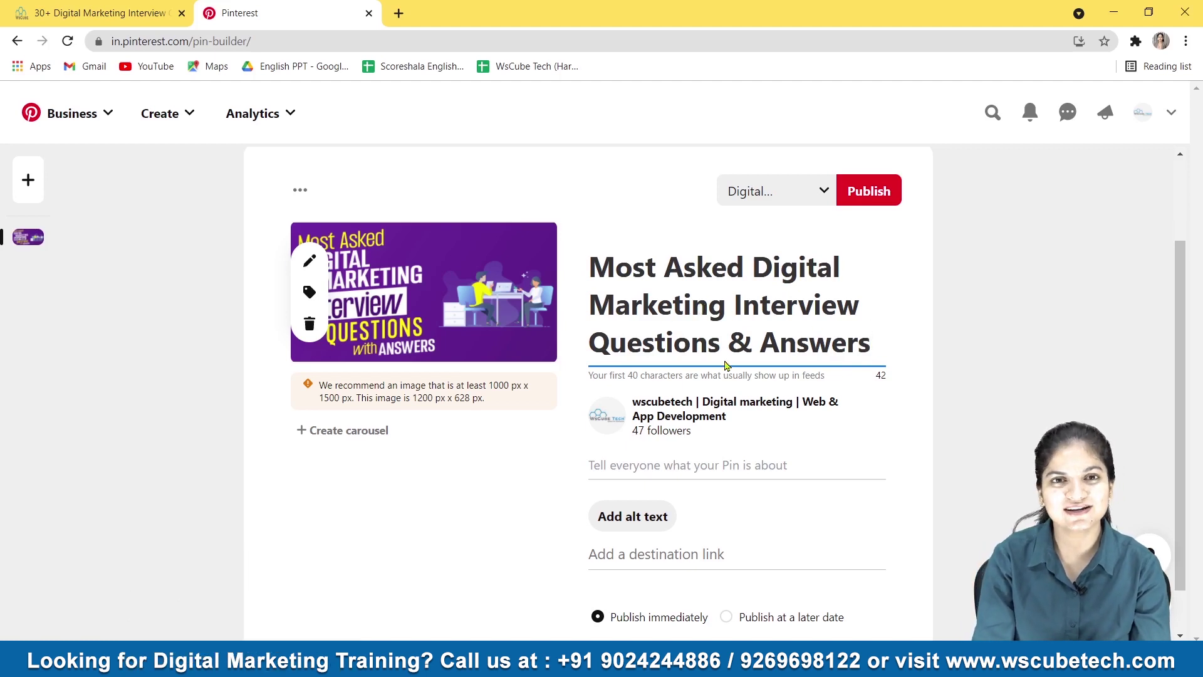
scroll(689, 351, "down", 1)
left_click(685, 408)
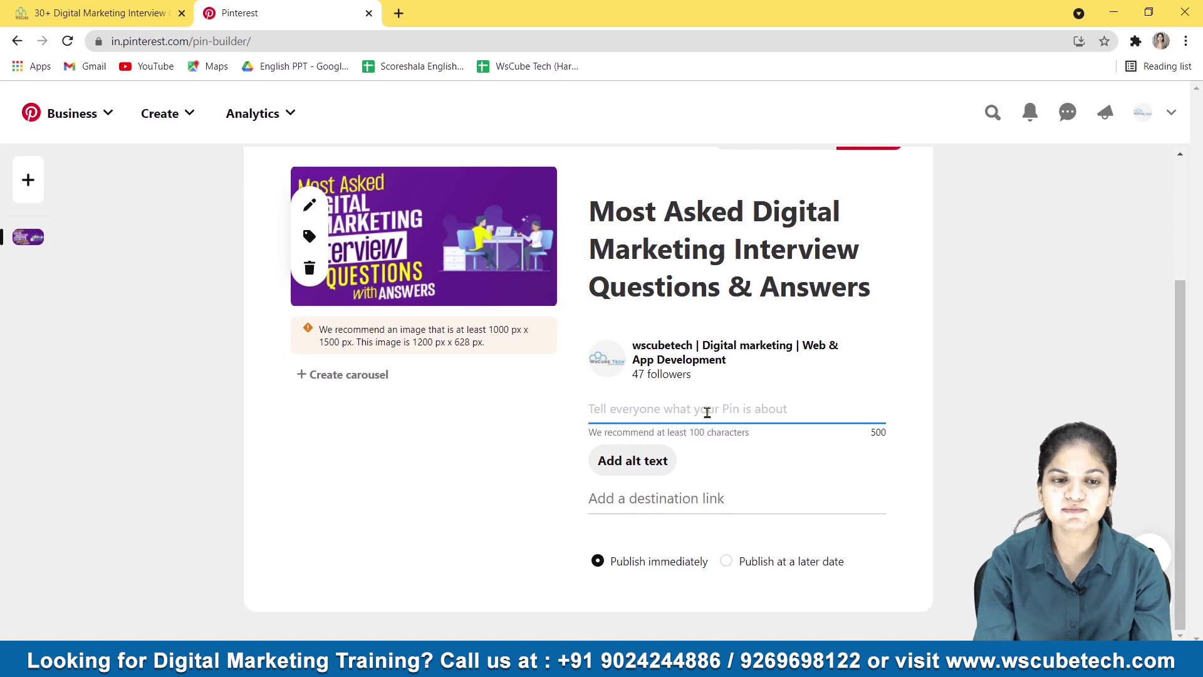
left_click(166, 7)
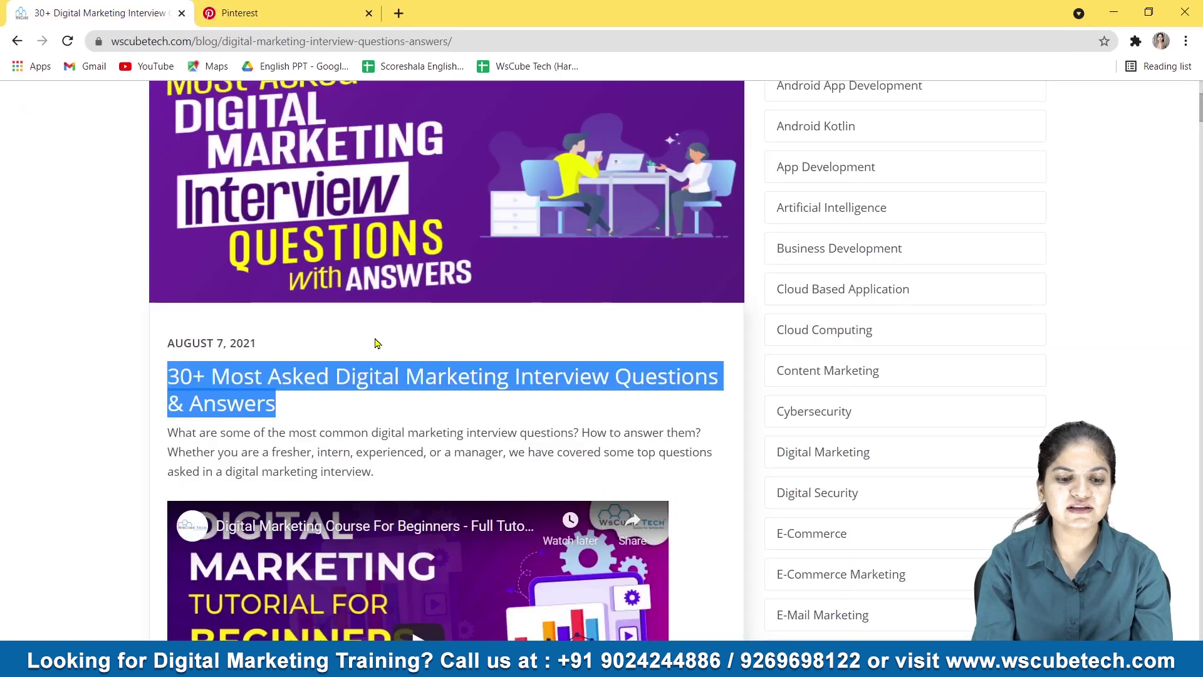
left_click_drag(382, 476, 162, 437)
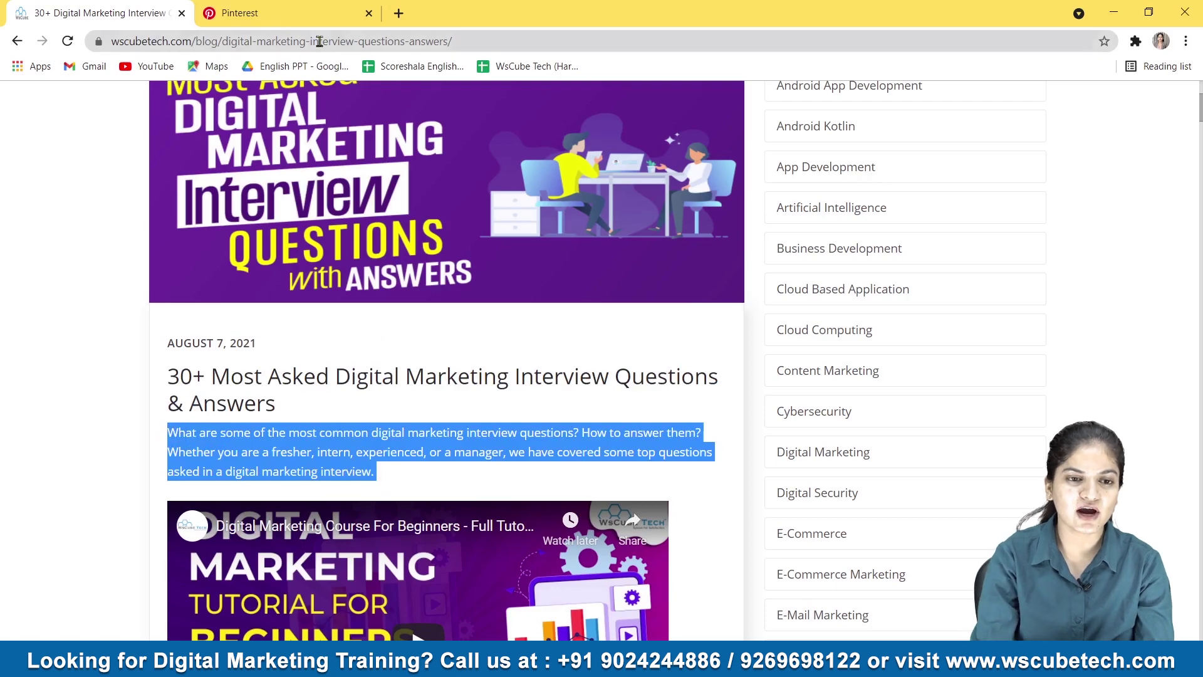
left_click(311, 15)
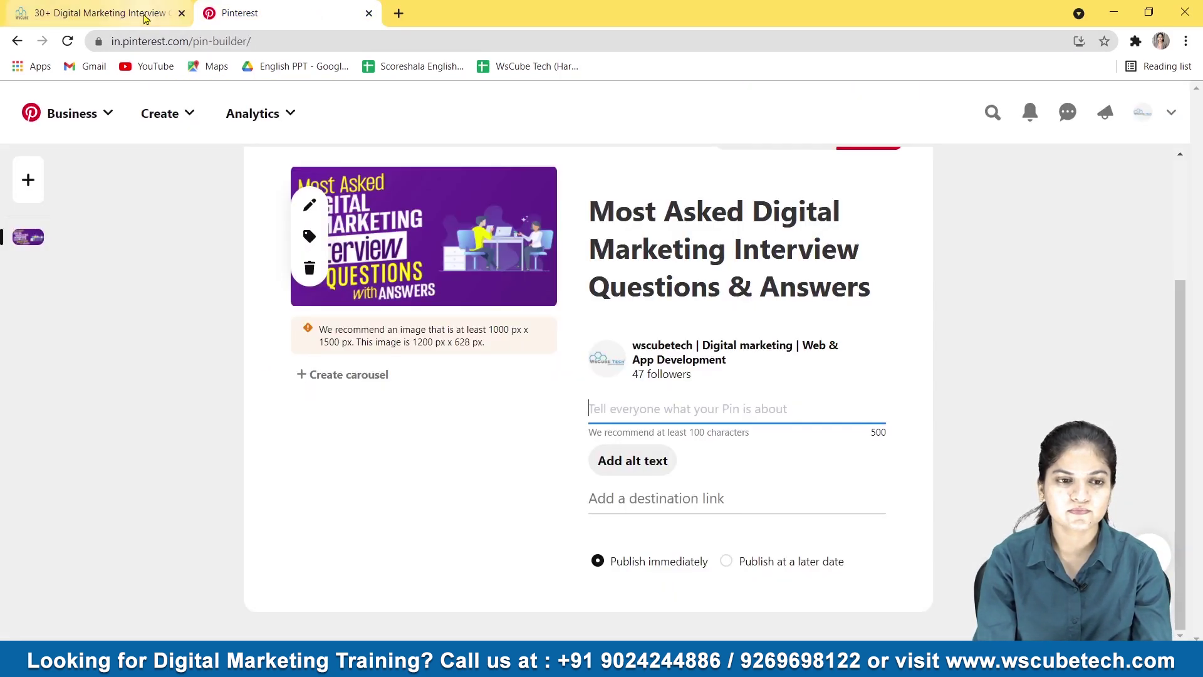
left_click(147, 13)
mouse_move(250, 438)
left_mouse_down()
mouse_move(180, 433)
mouse_move(269, 445)
left_mouse_up()
right_click(317, 458)
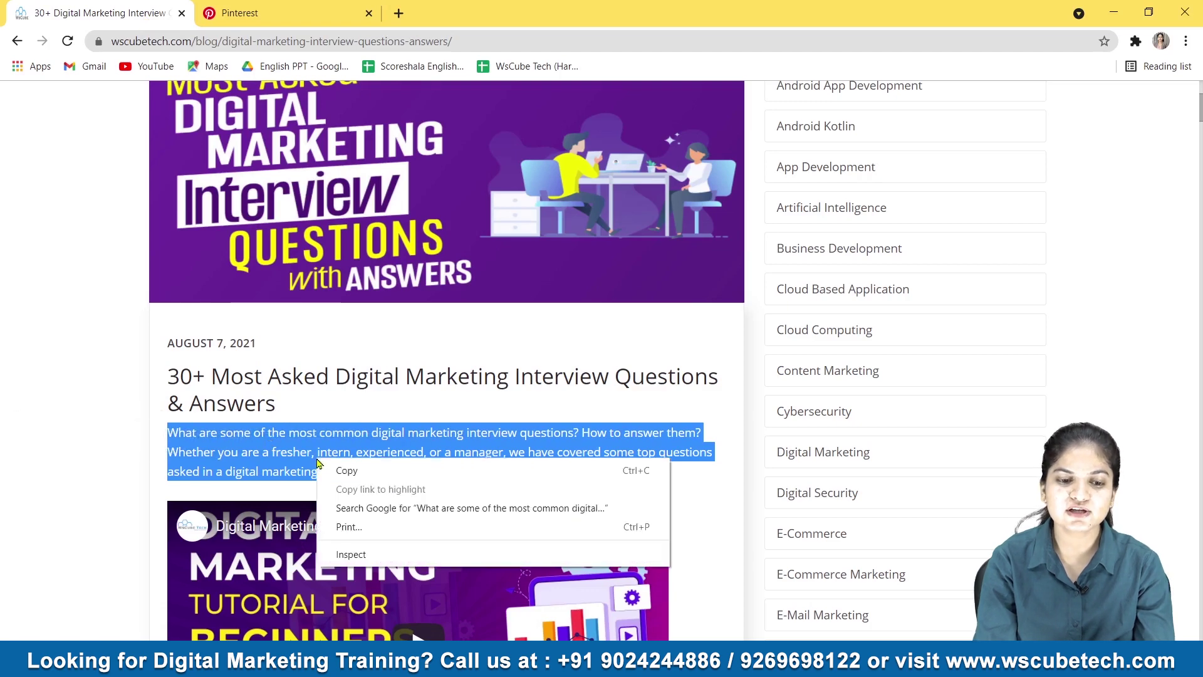
left_click(347, 470)
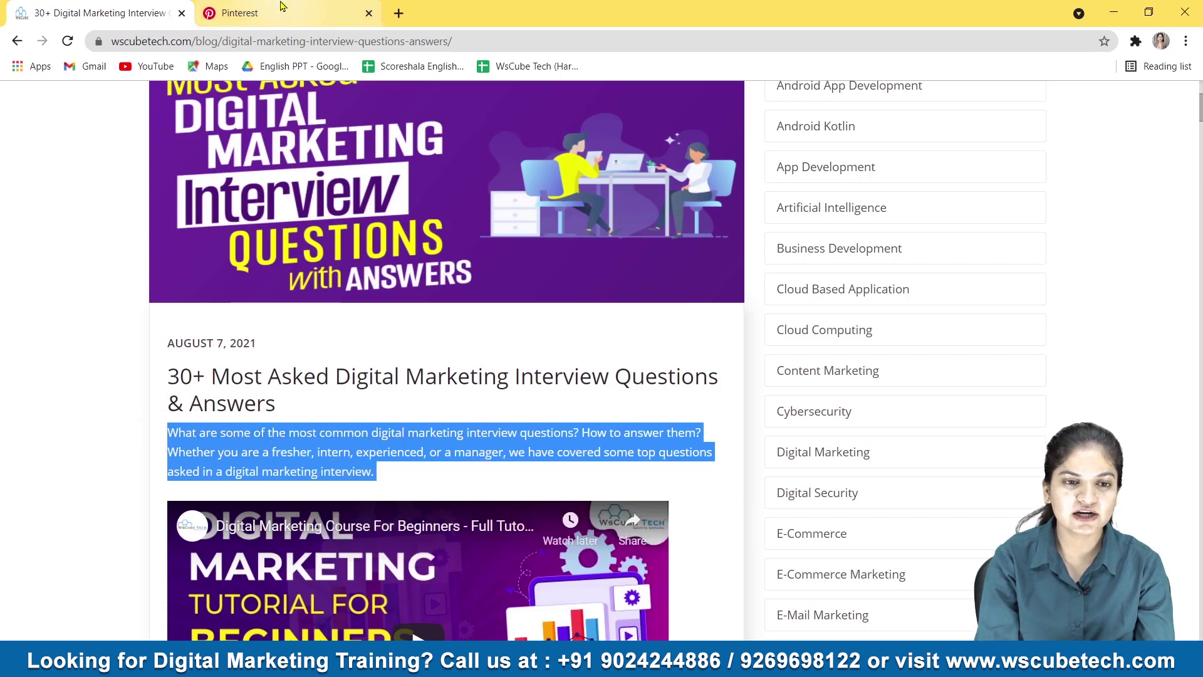
Paste the copied introductory paragraph into the Pin's description on Pinterest.
left_click(276, 13)
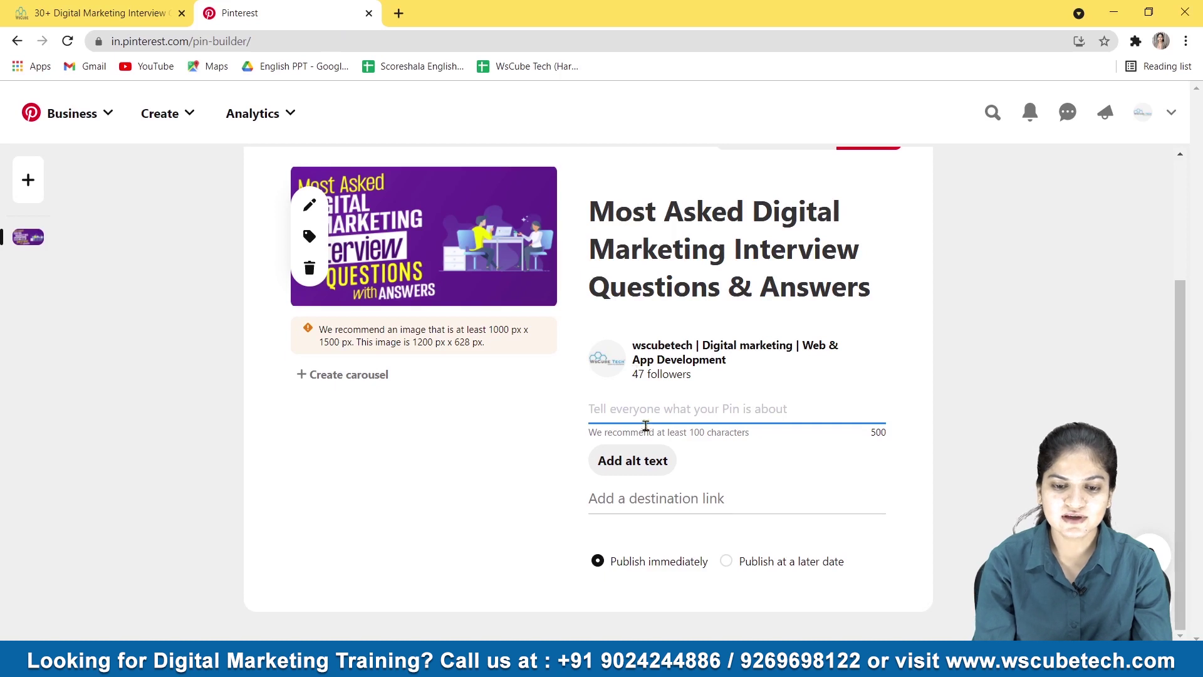
key("ctrl+v")
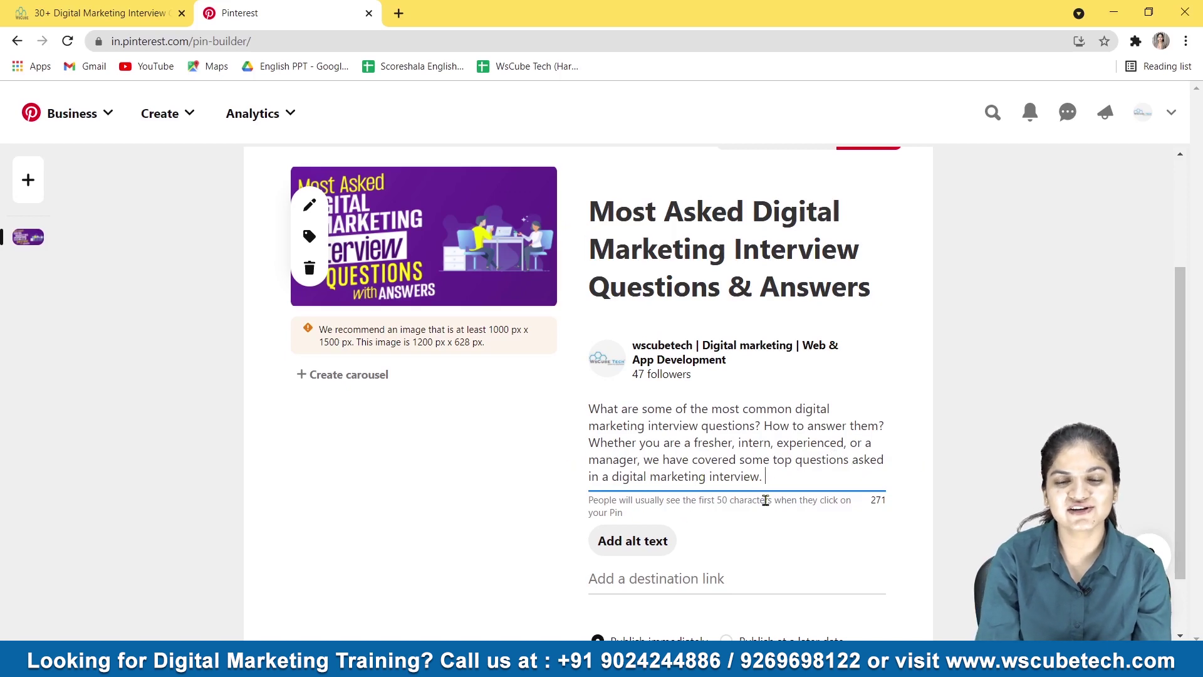
key("ctrl+a")
scroll(769, 482, "down", 1)
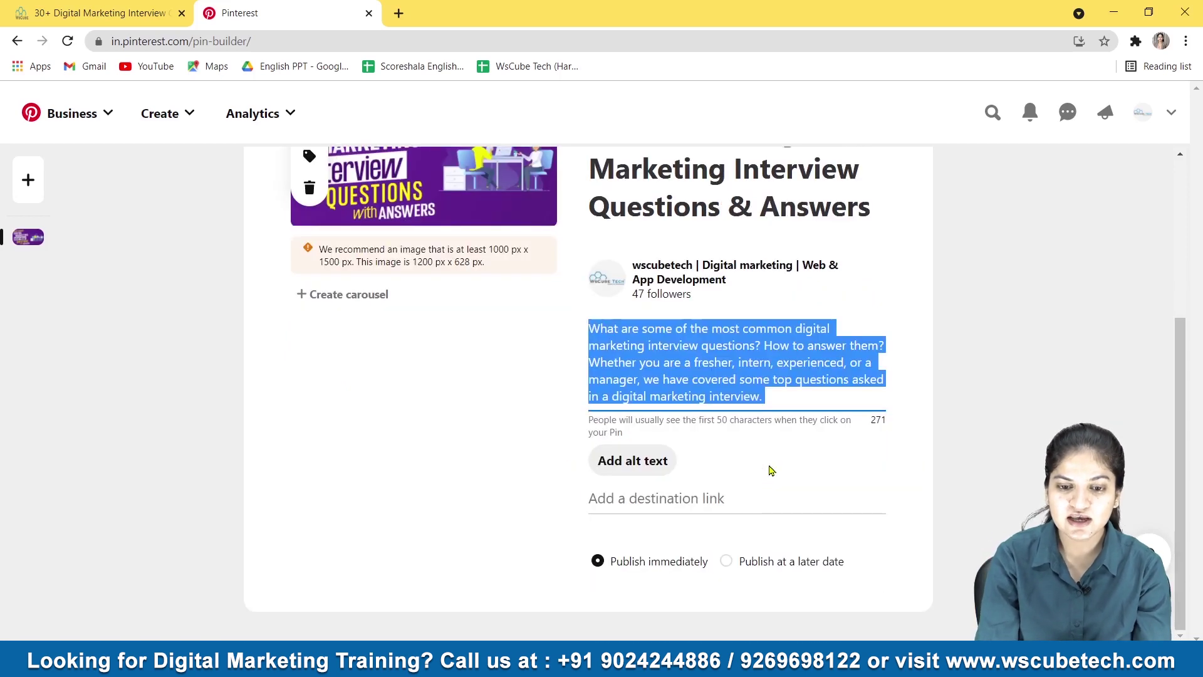
left_click(582, 462)
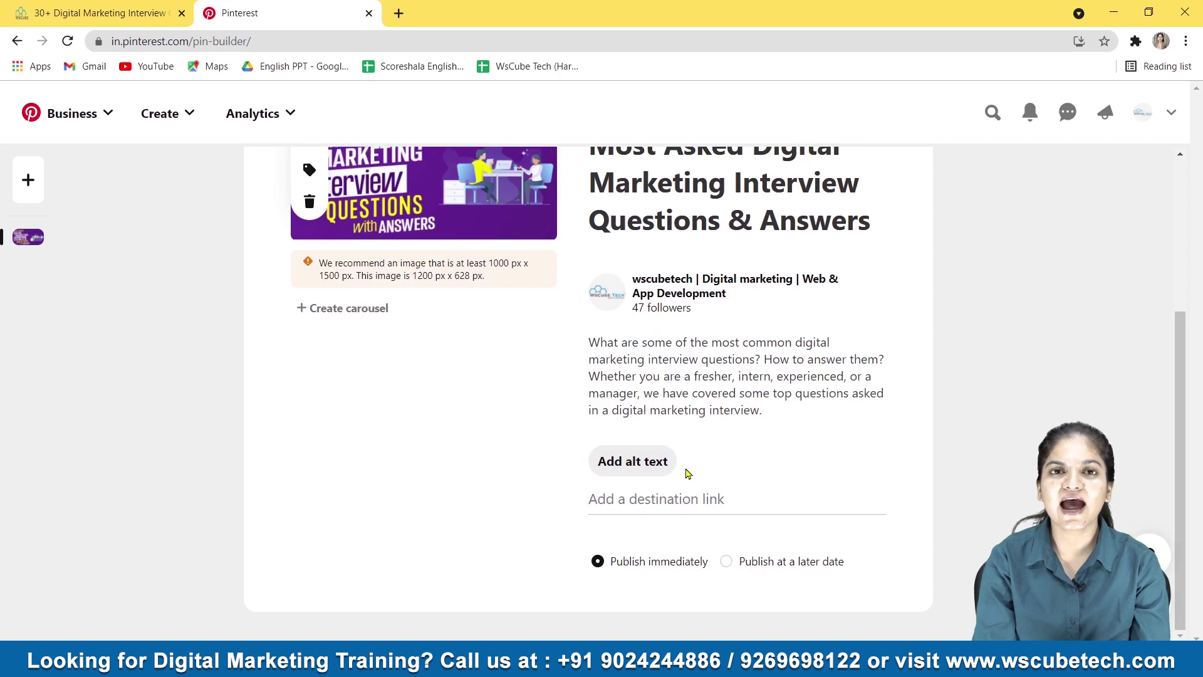
Add alt text reading "igital Marketing Interview Questions & Answers", copied from the Pin's title.
left_click(650, 473)
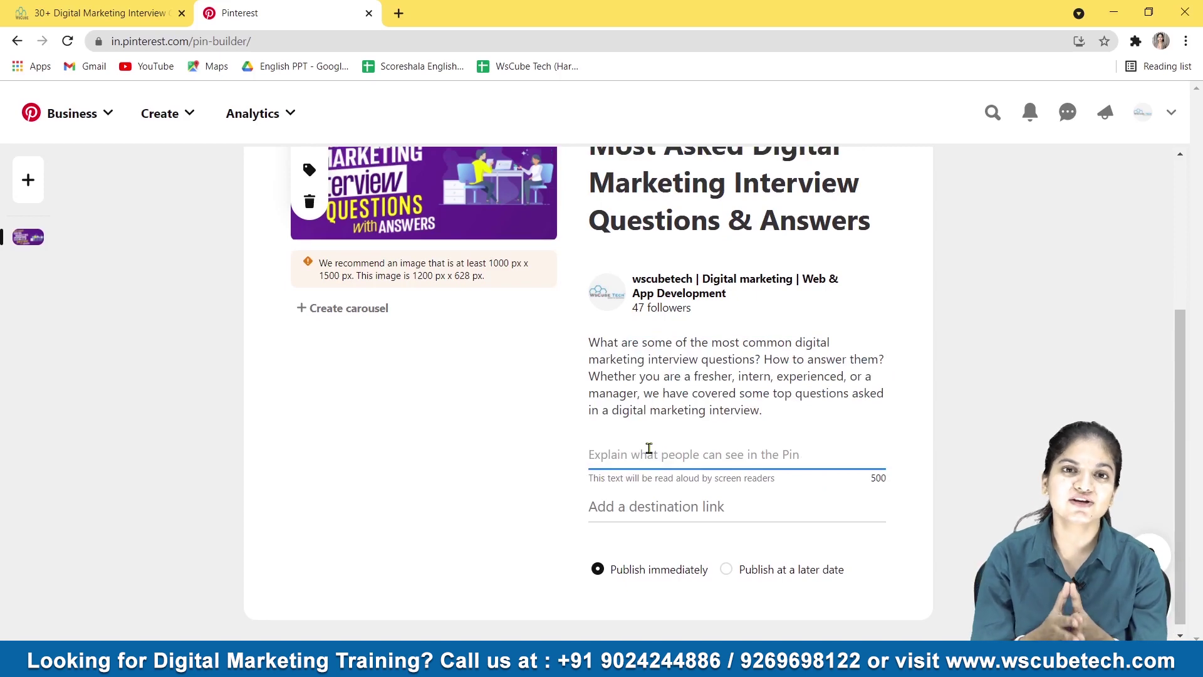
scroll(511, 435, "up", 4)
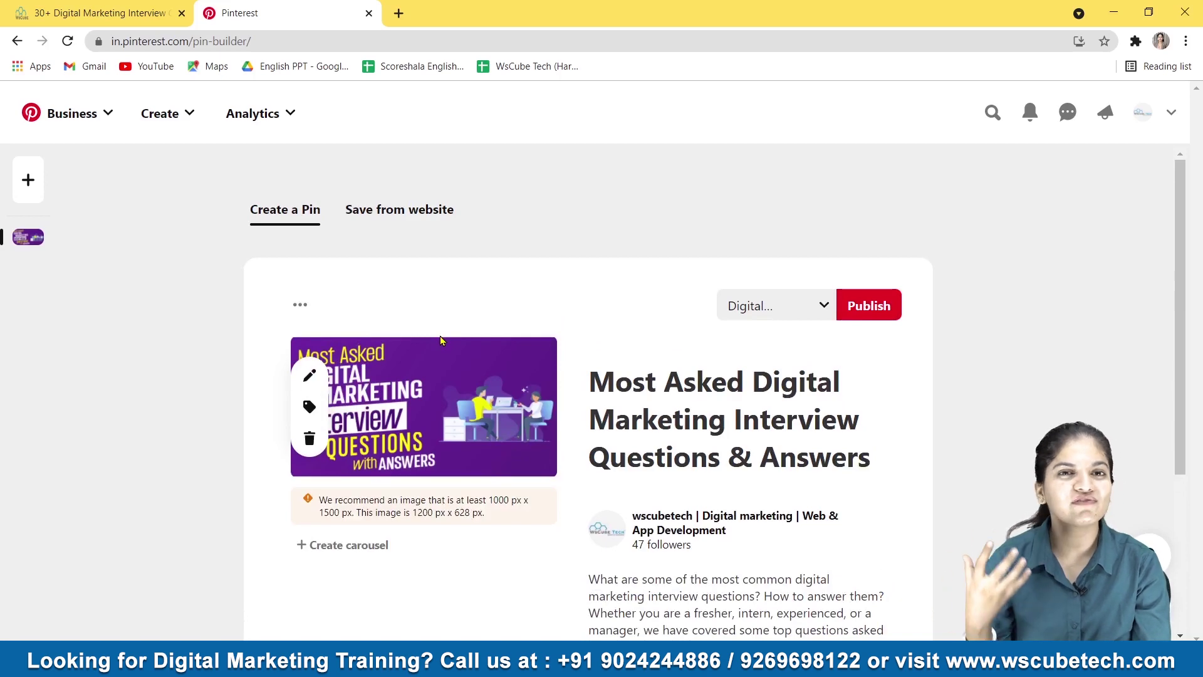
scroll(537, 462, "down", 4)
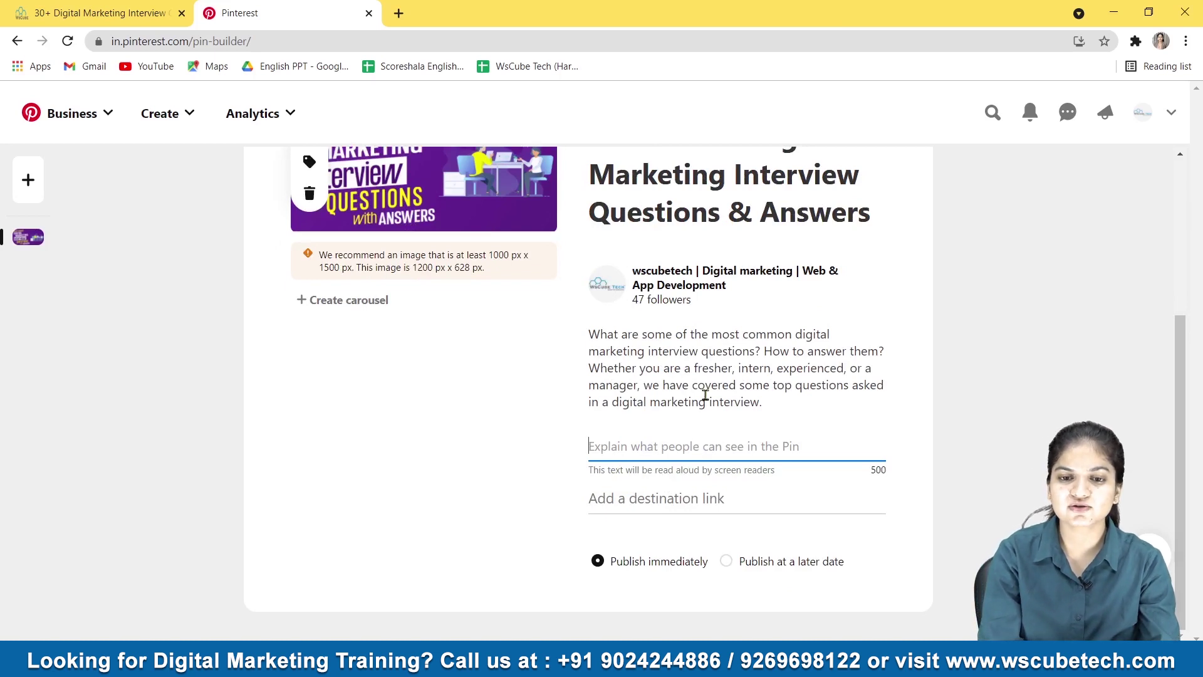
scroll(705, 395, "up", 2)
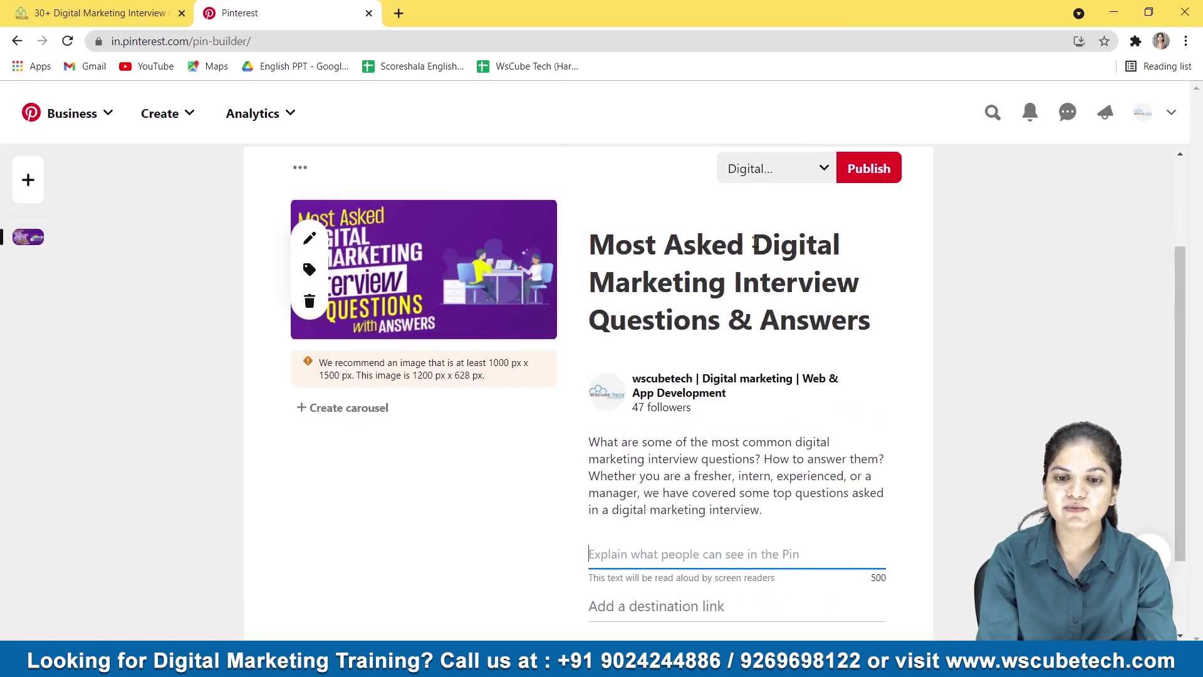
left_click_drag(772, 244, 877, 316)
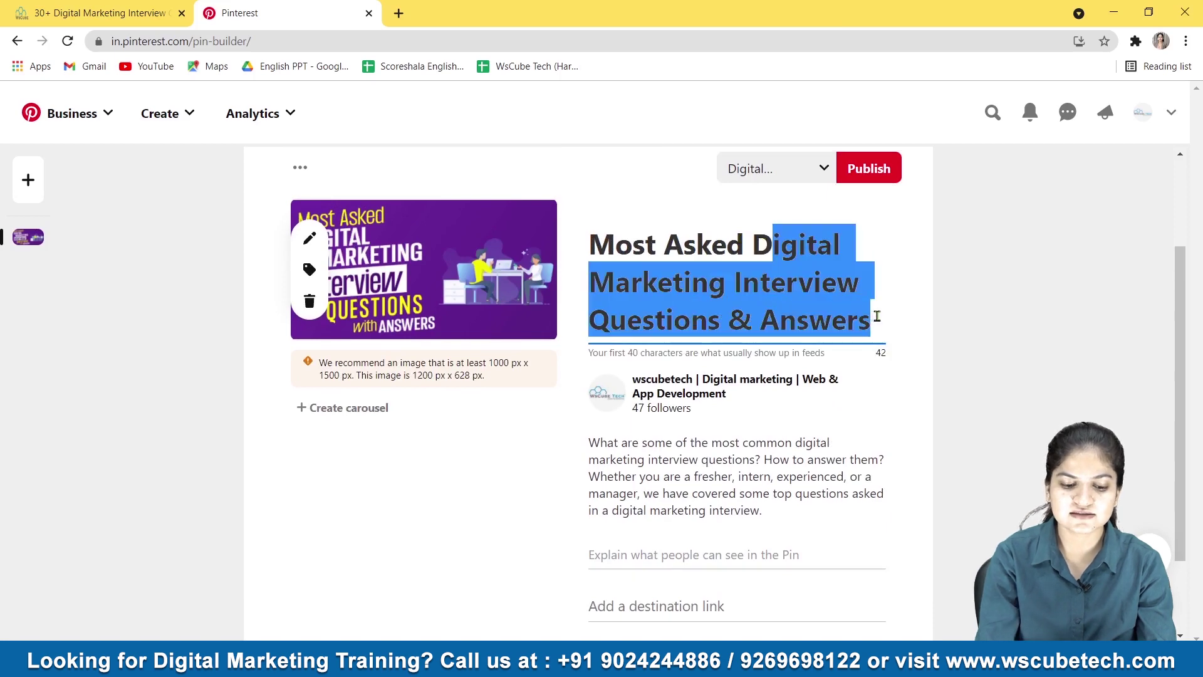
scroll(877, 316, "down", 1)
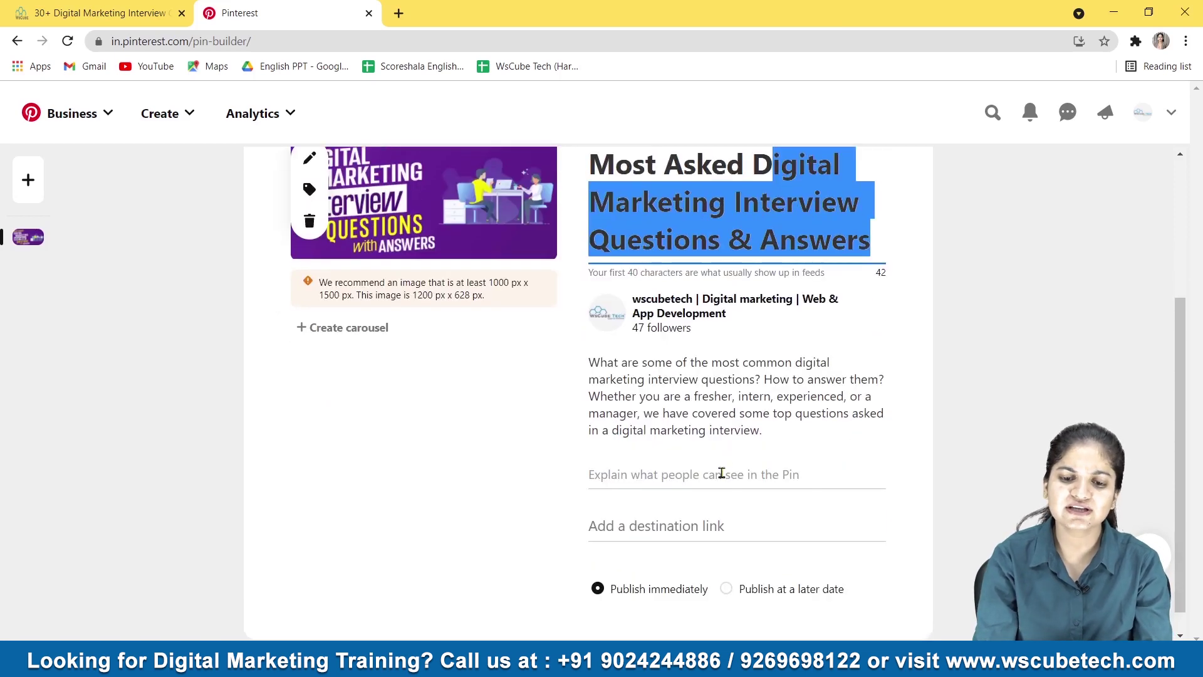
left_click(722, 473)
key("ctrl+v")
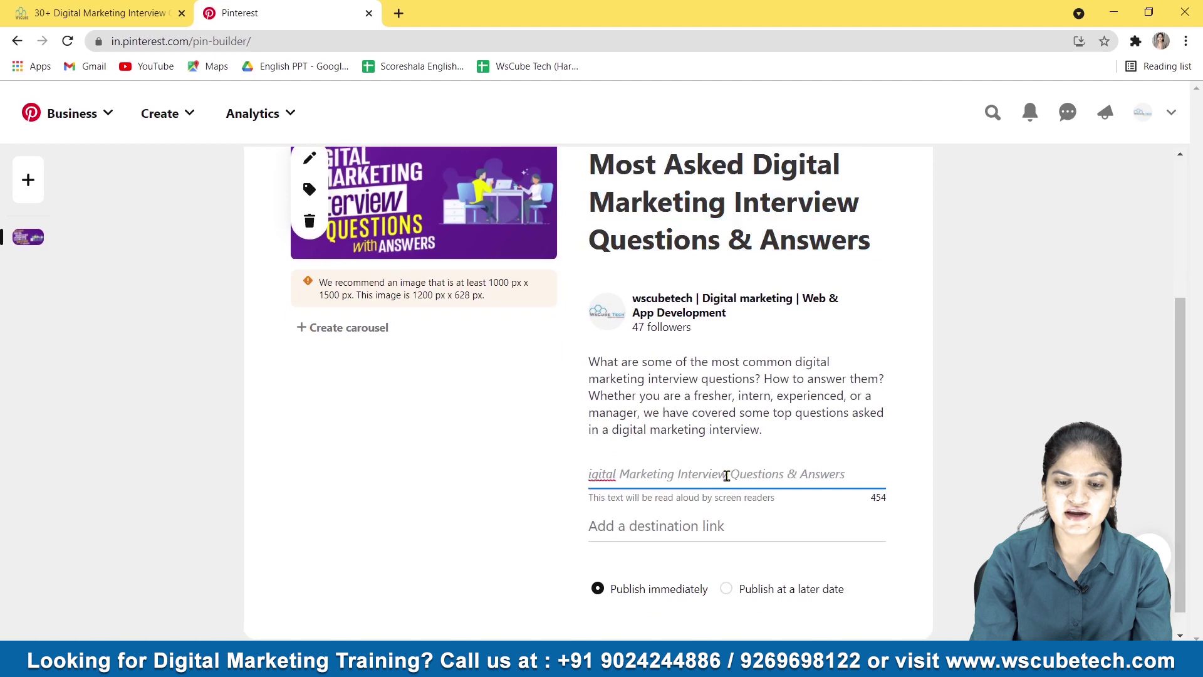
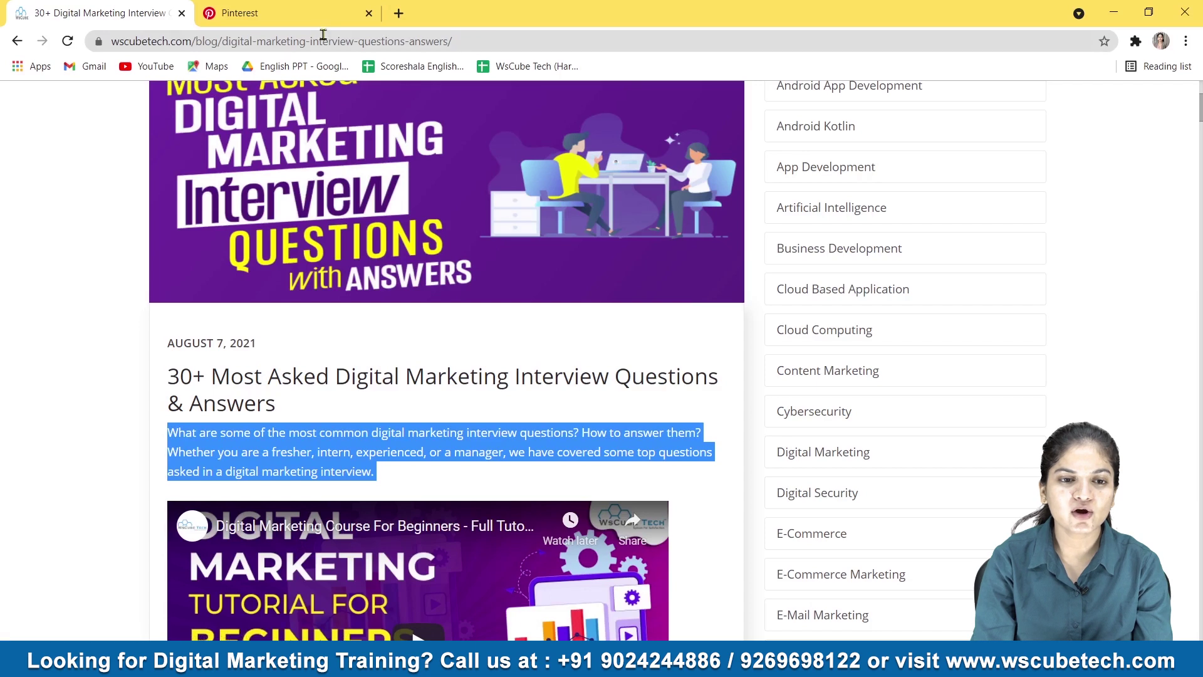
Set the Pin's destination link to the article's URL, wscubetech.com/blog/digital-marketing-interview-questions-answers/.
left_click(324, 40)
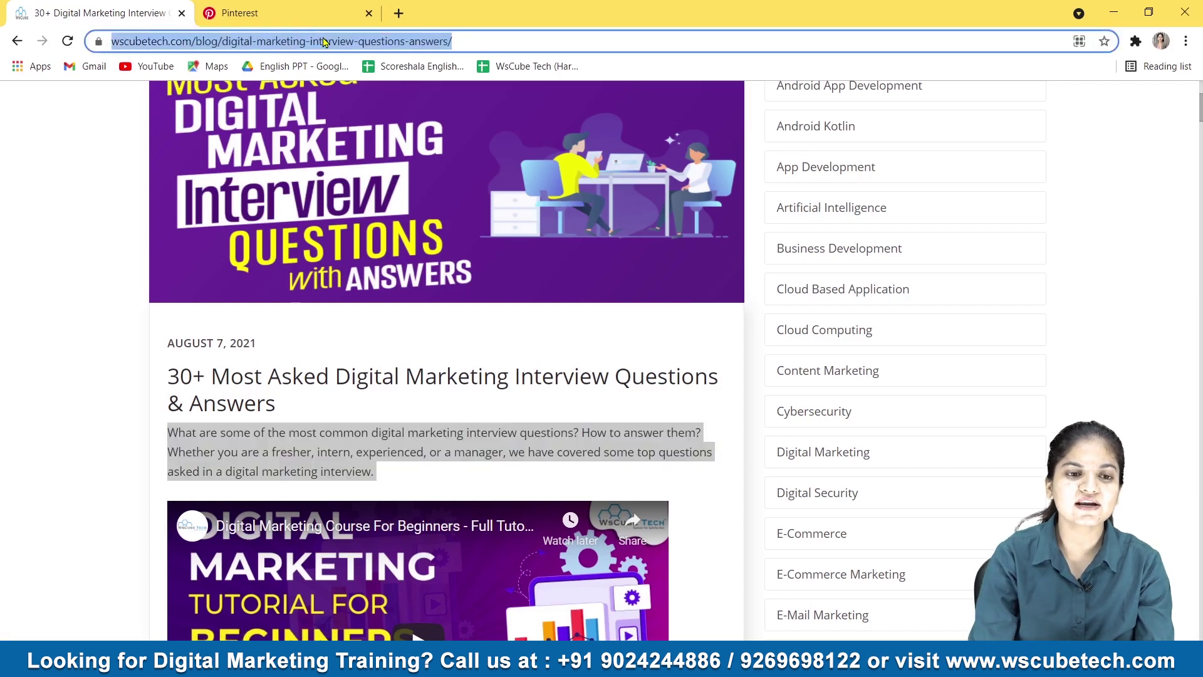
left_click(309, 13)
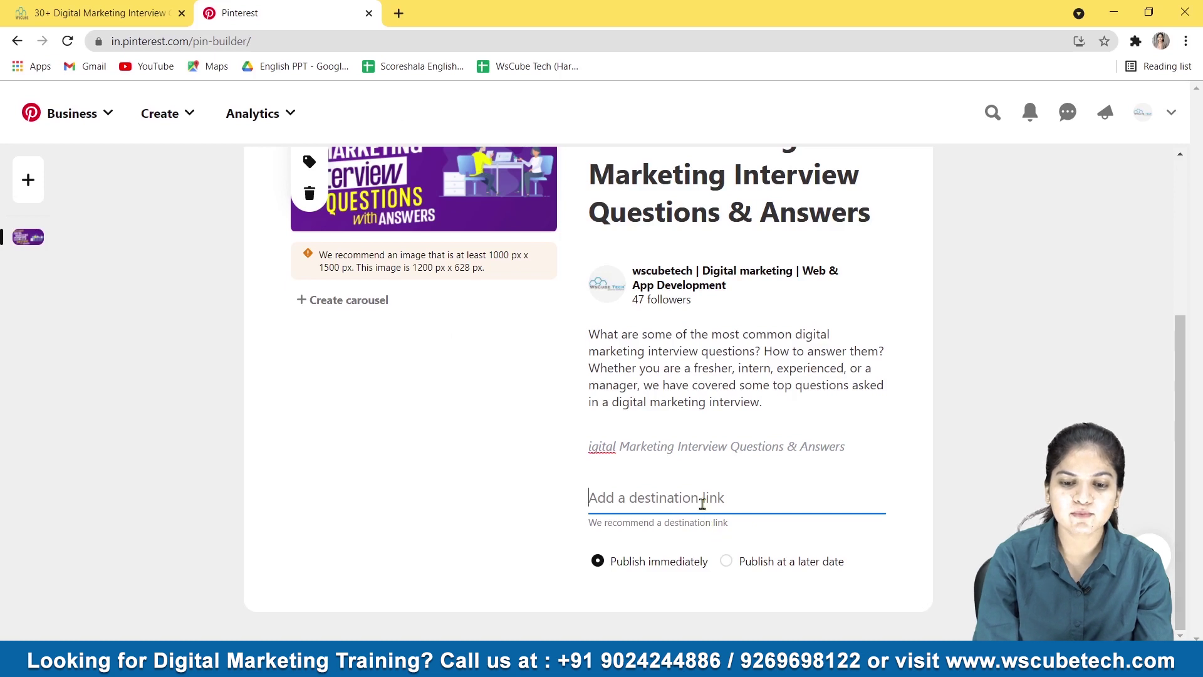
key("ctrl+v")
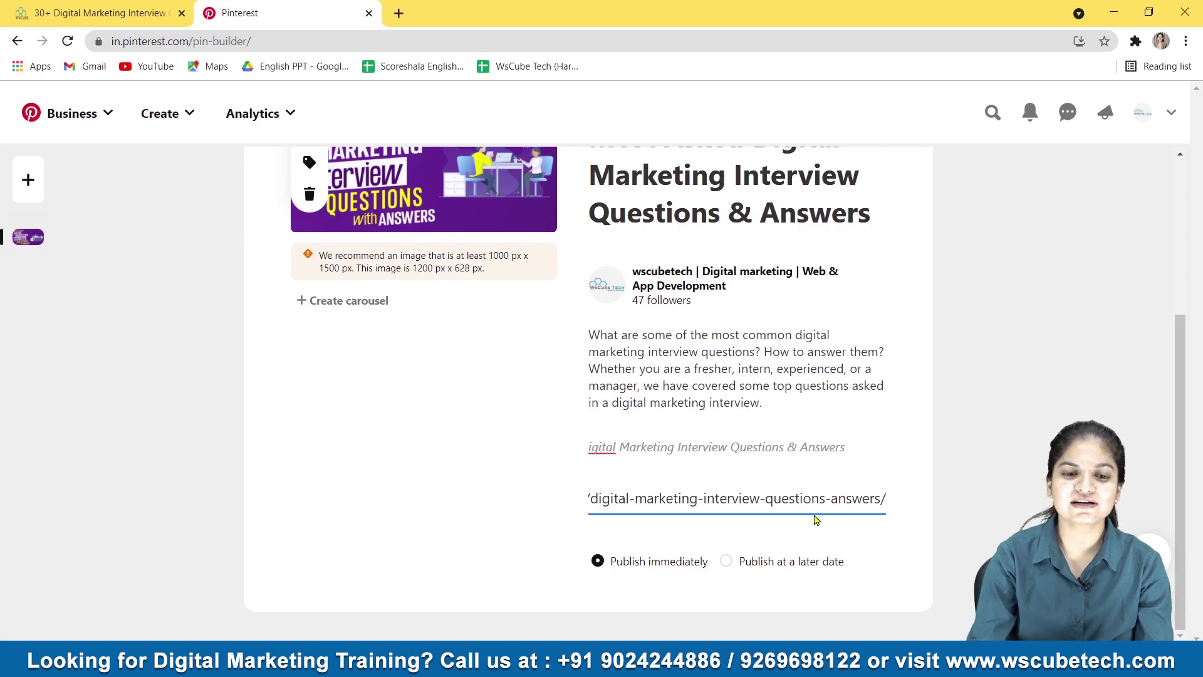
Review the completed Pin form, checking the image, title, description, alt text, destination link and publishing time options.
scroll(328, 301, "up", 4)
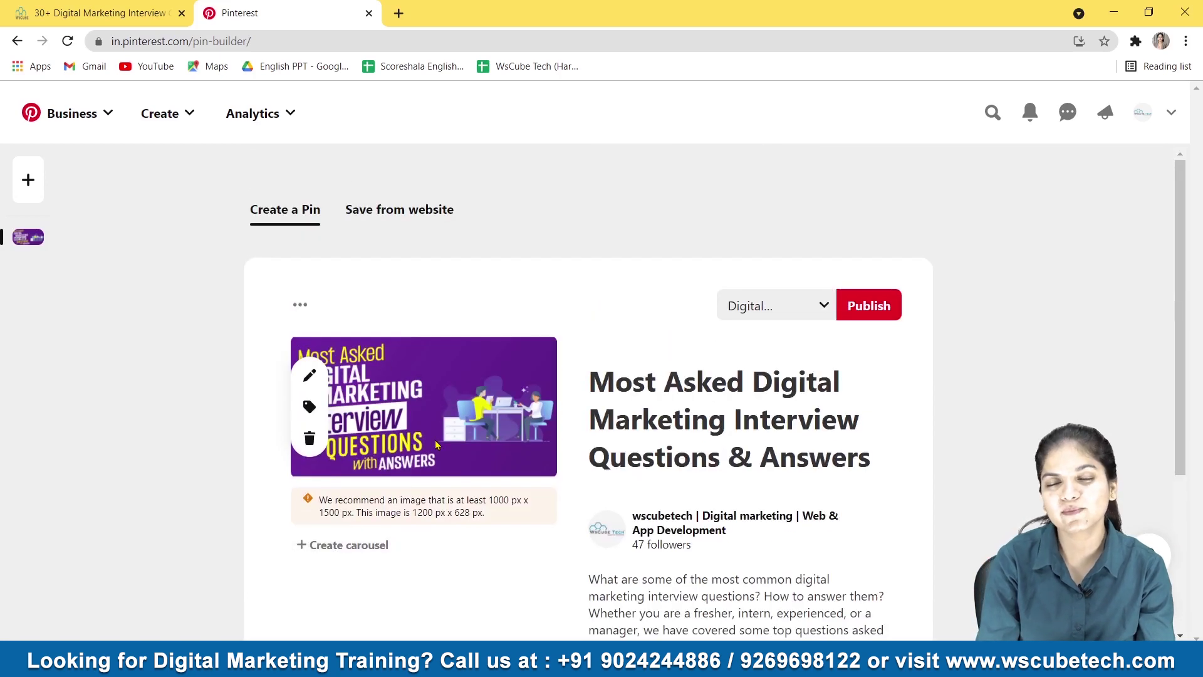
scroll(436, 444, "down", 3)
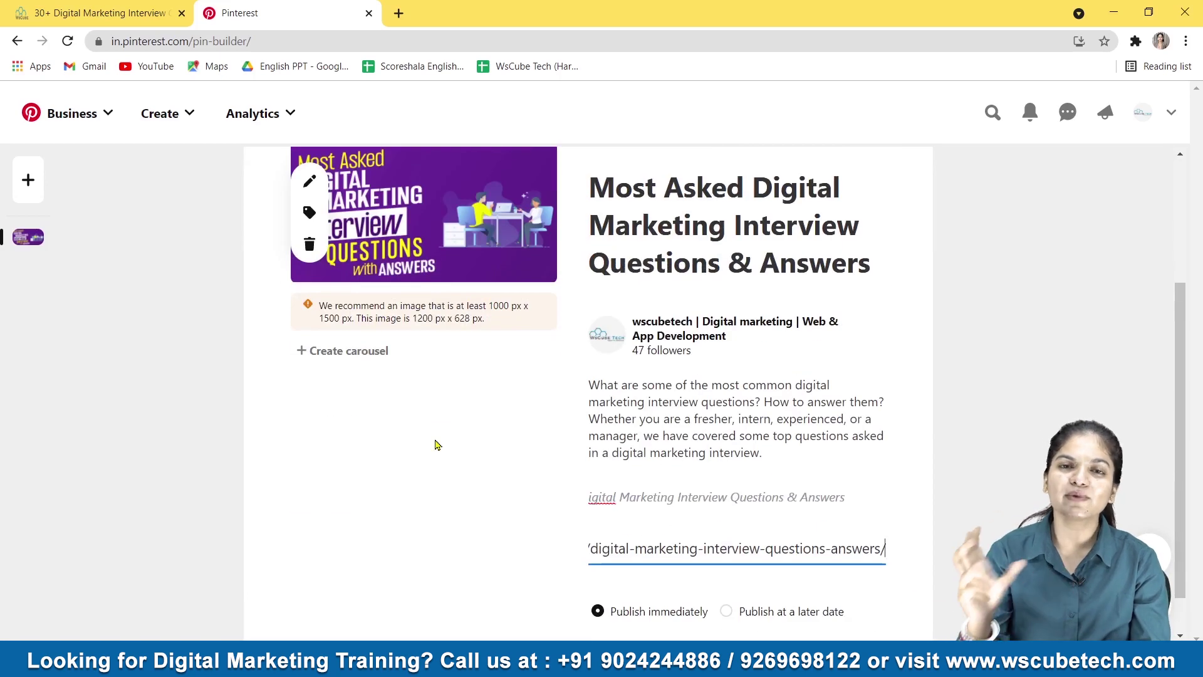
scroll(437, 444, "down", 1)
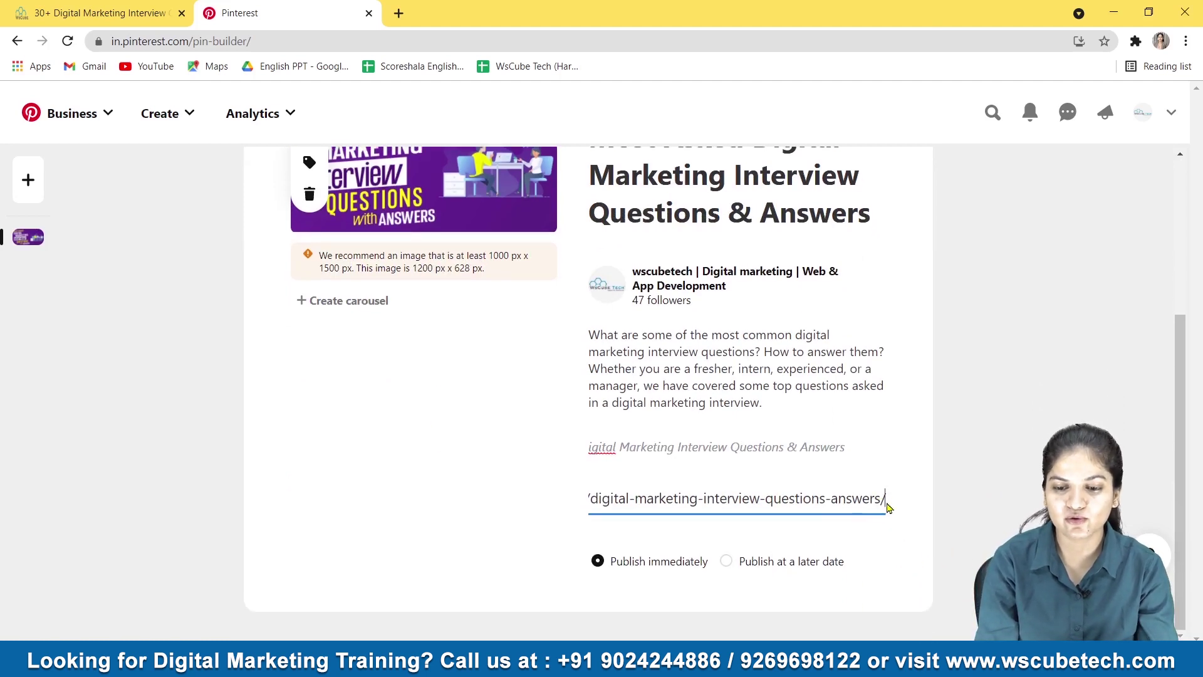
key("ctrl+a")
left_click(474, 555)
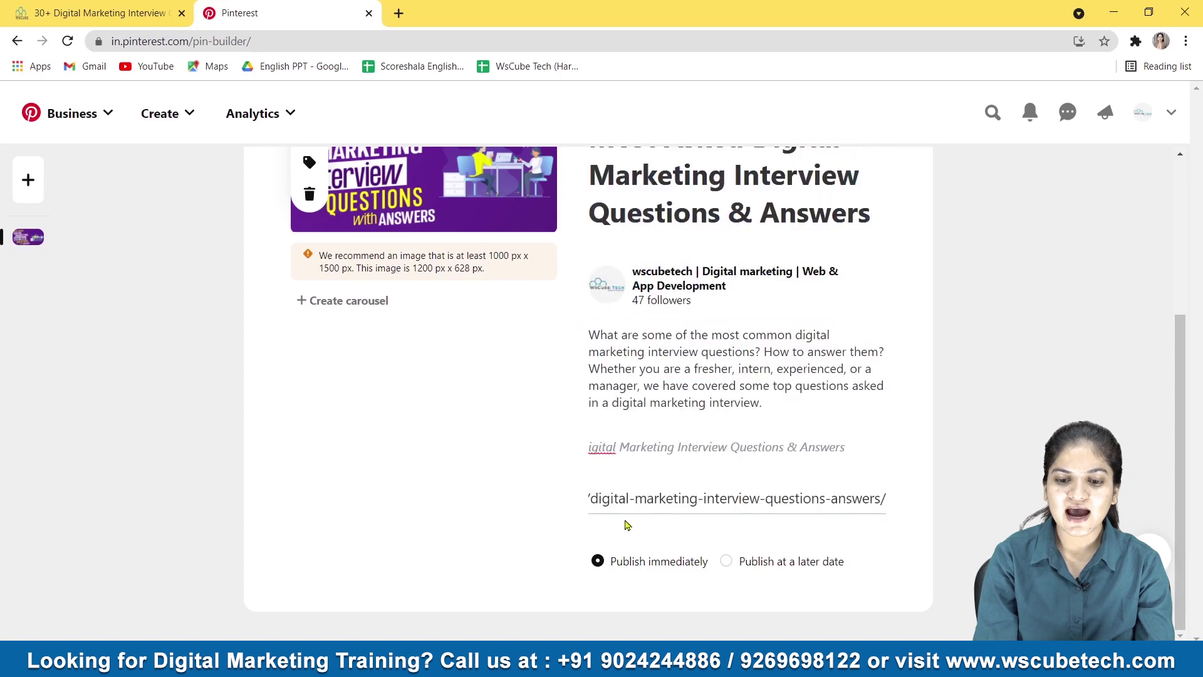
scroll(741, 537, "up", 1)
scroll(741, 537, "down", 1)
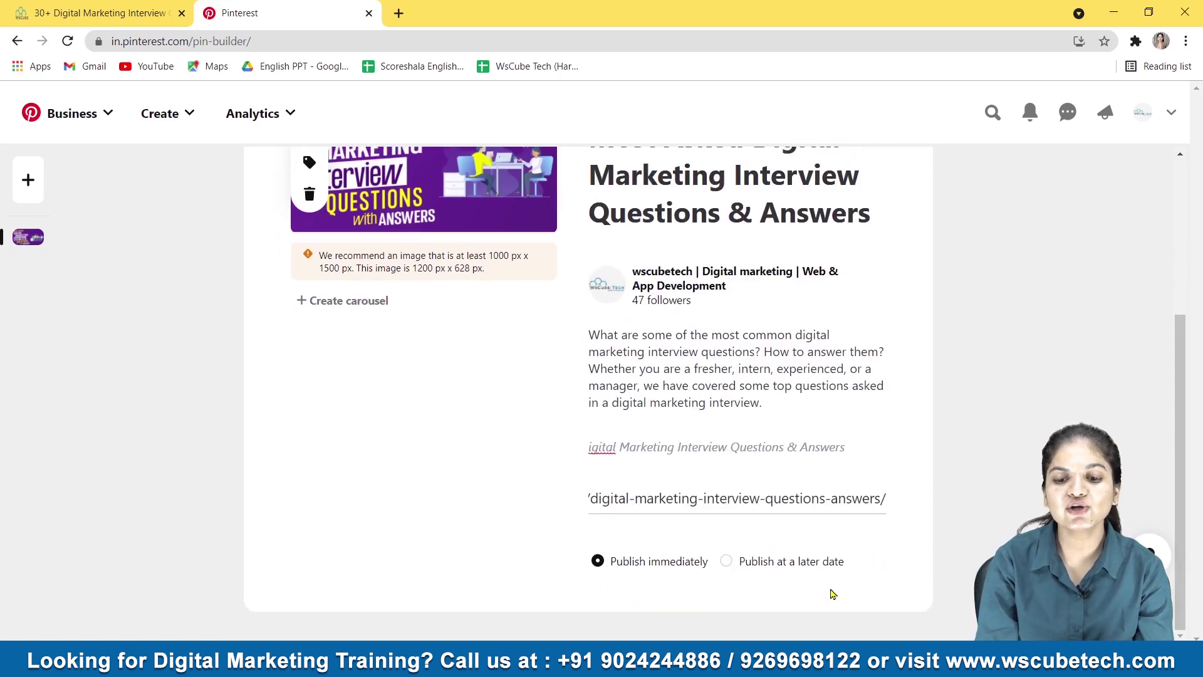
Browse the list of boards and choose Digital Marketing Services as the Pin's board.
scroll(833, 594, "up", 4)
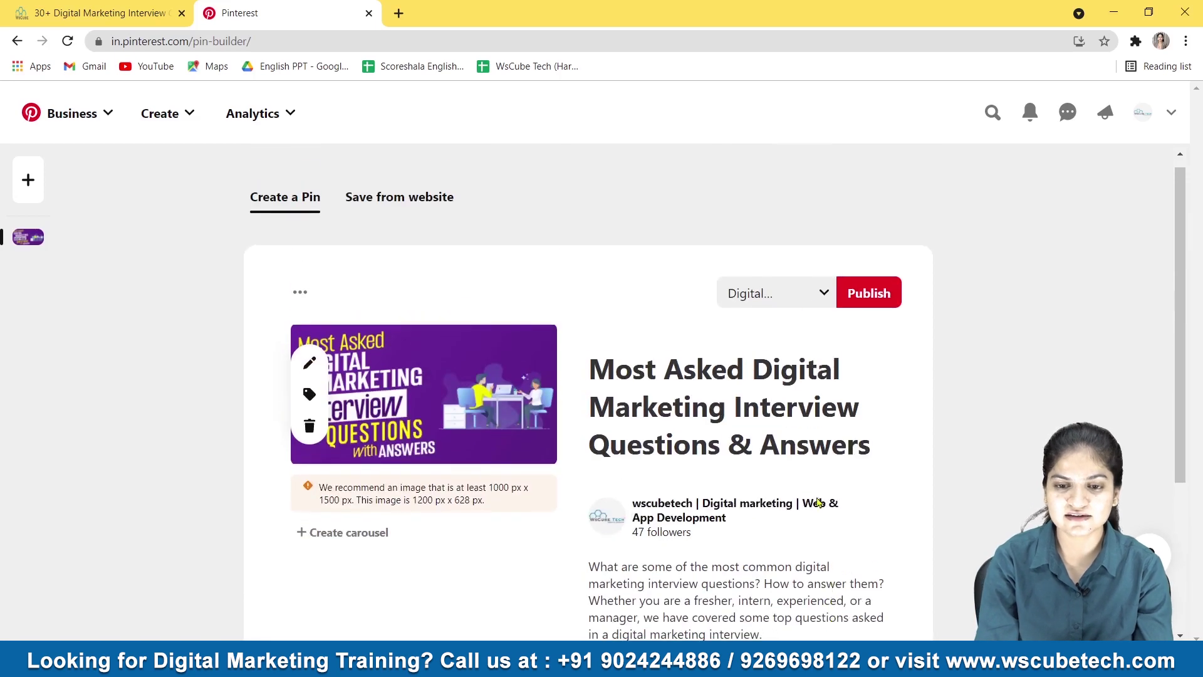
left_click(822, 295)
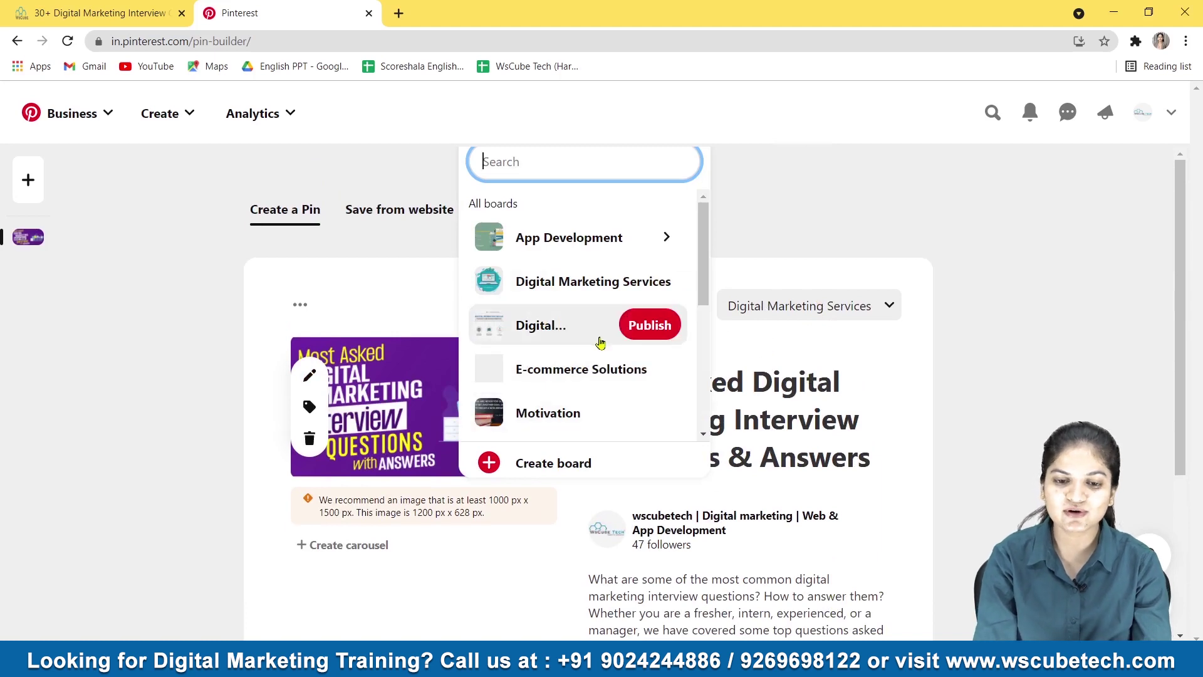
scroll(598, 332, "down", 1)
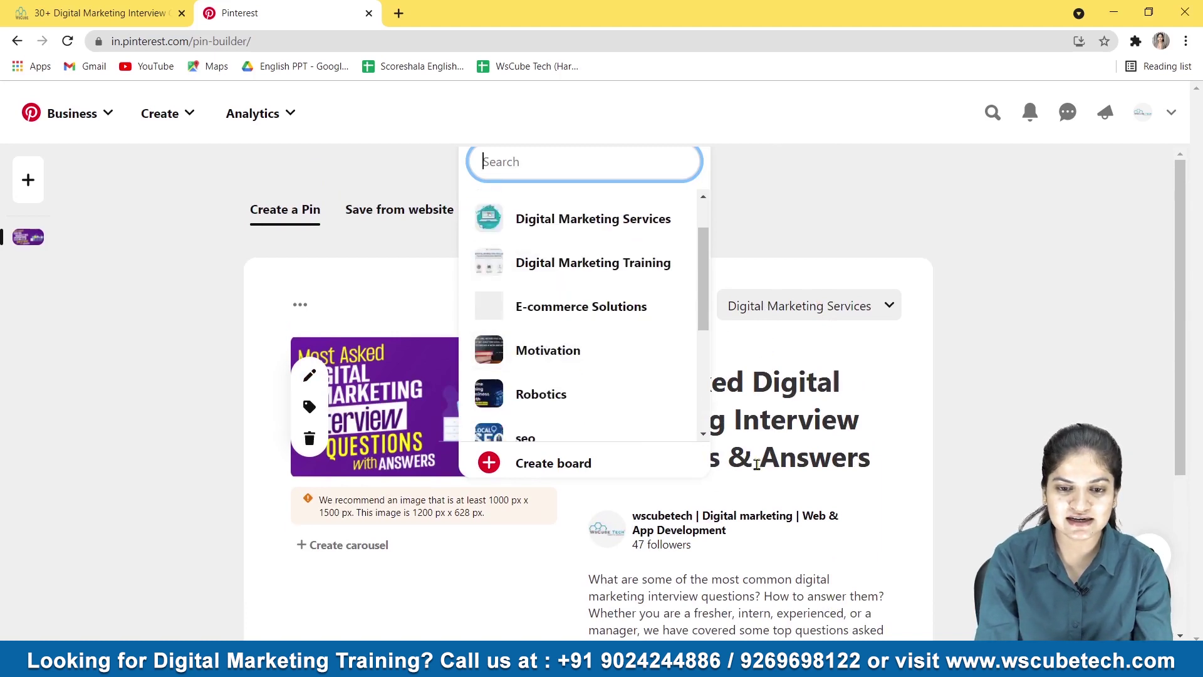
left_click(586, 206)
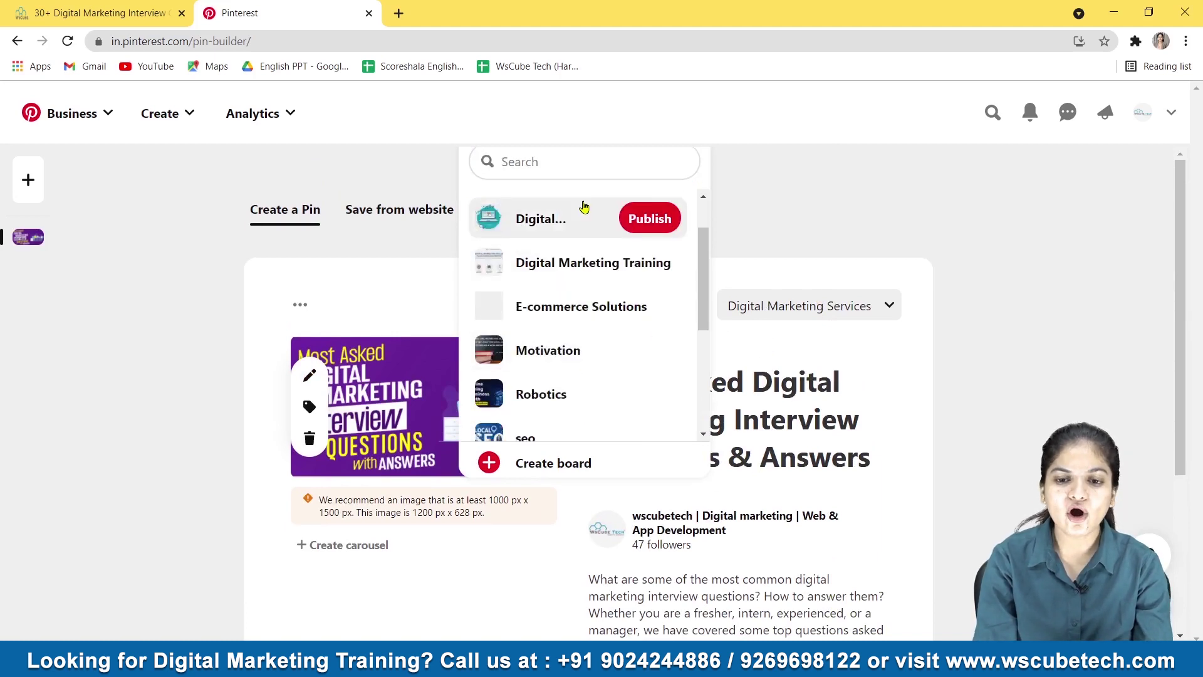
left_click(824, 305)
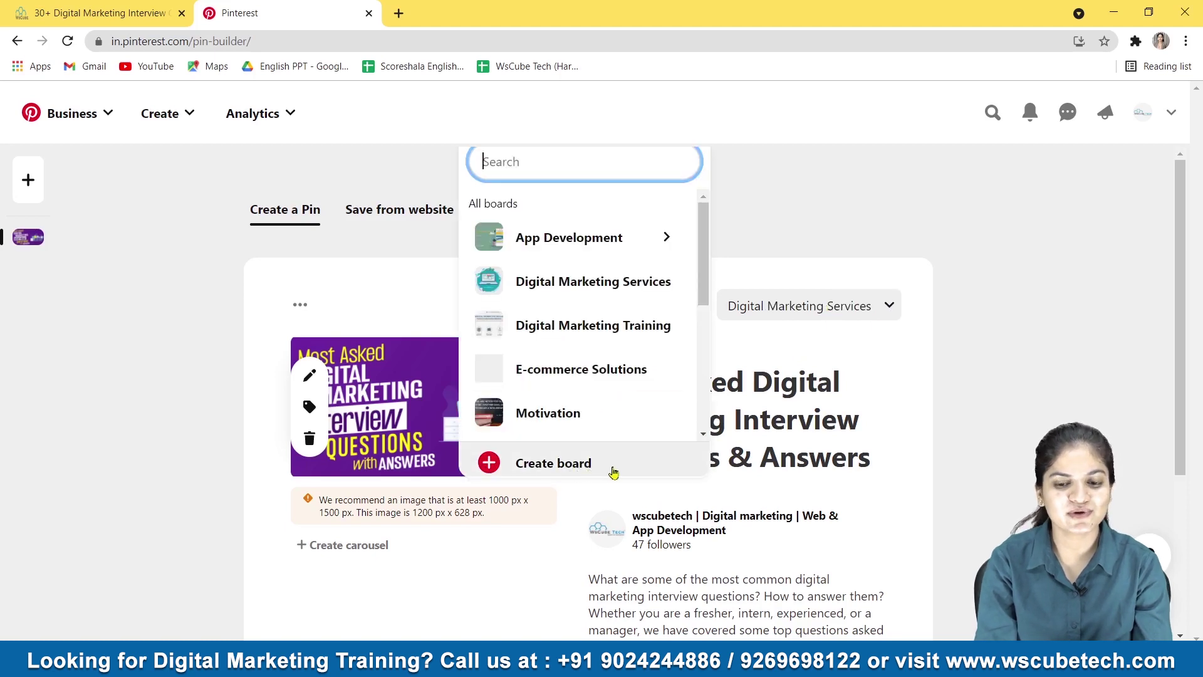
left_click(918, 415)
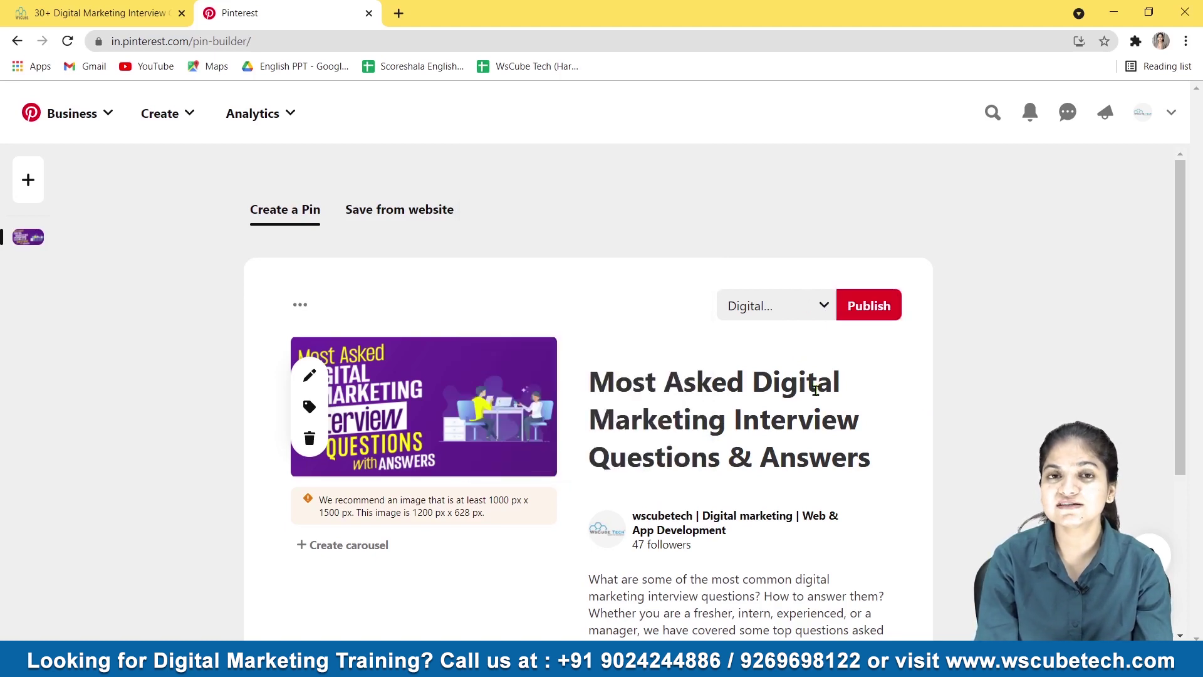
Check the Pin's description, alt text and destination link once more, and publish it immediately to the Digital Marketing Services board.
scroll(815, 390, "down", 1)
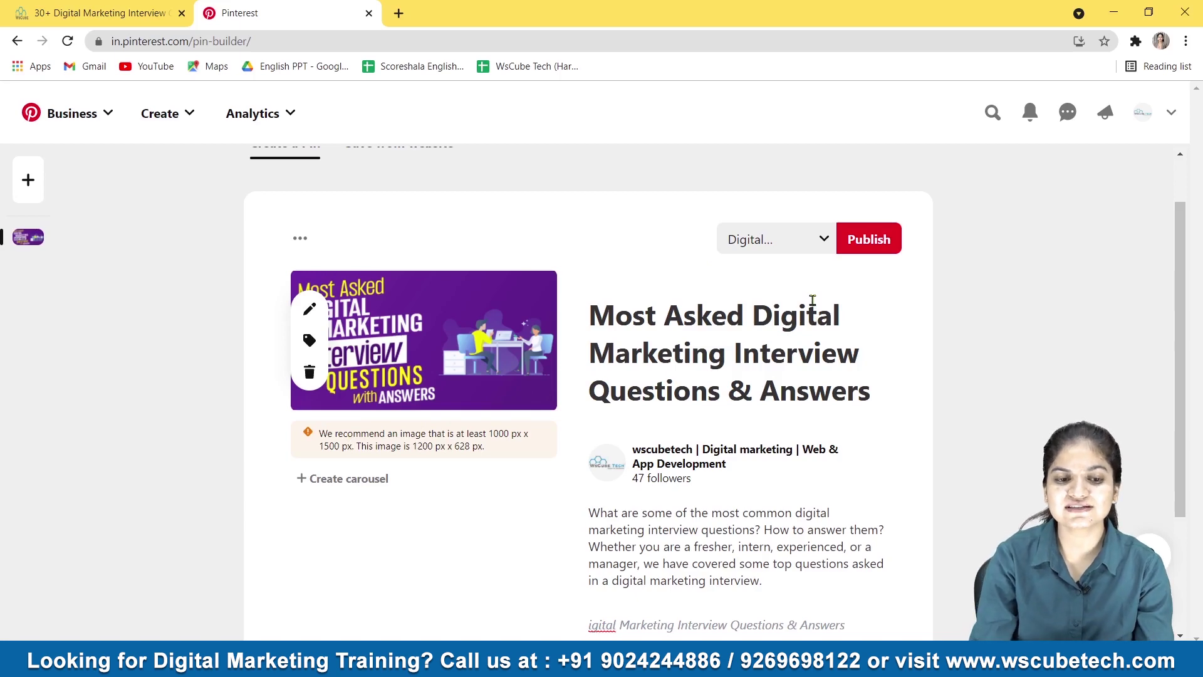
scroll(812, 300, "down", 3)
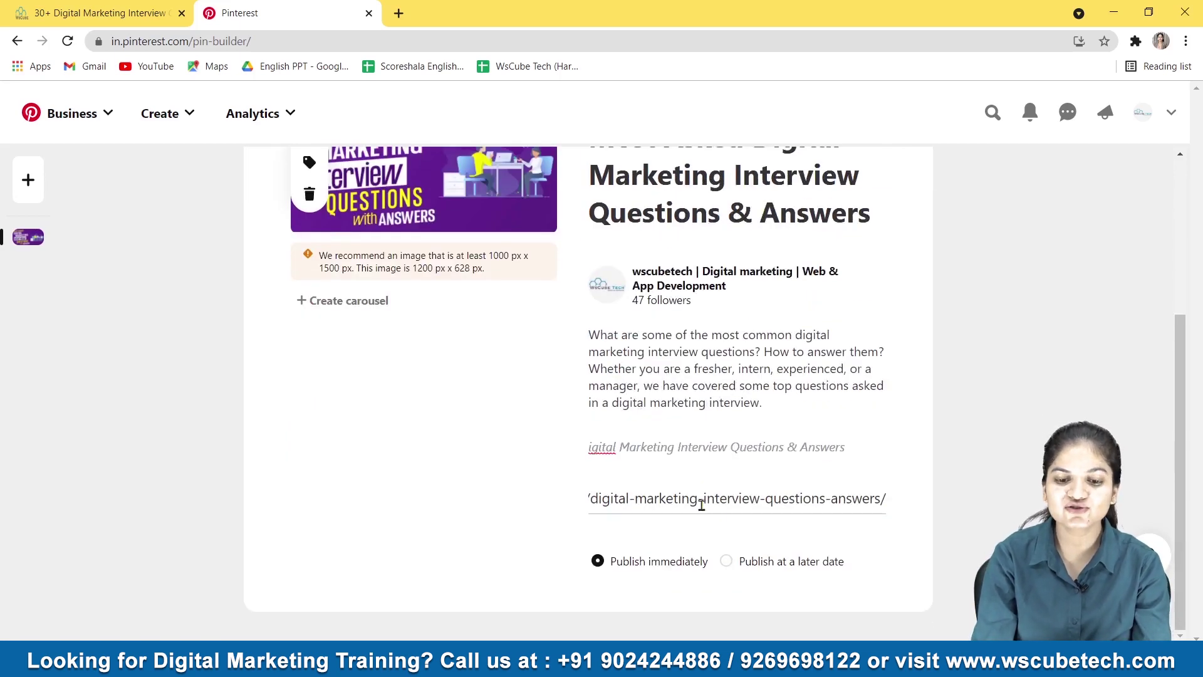
scroll(680, 583, "up", 4)
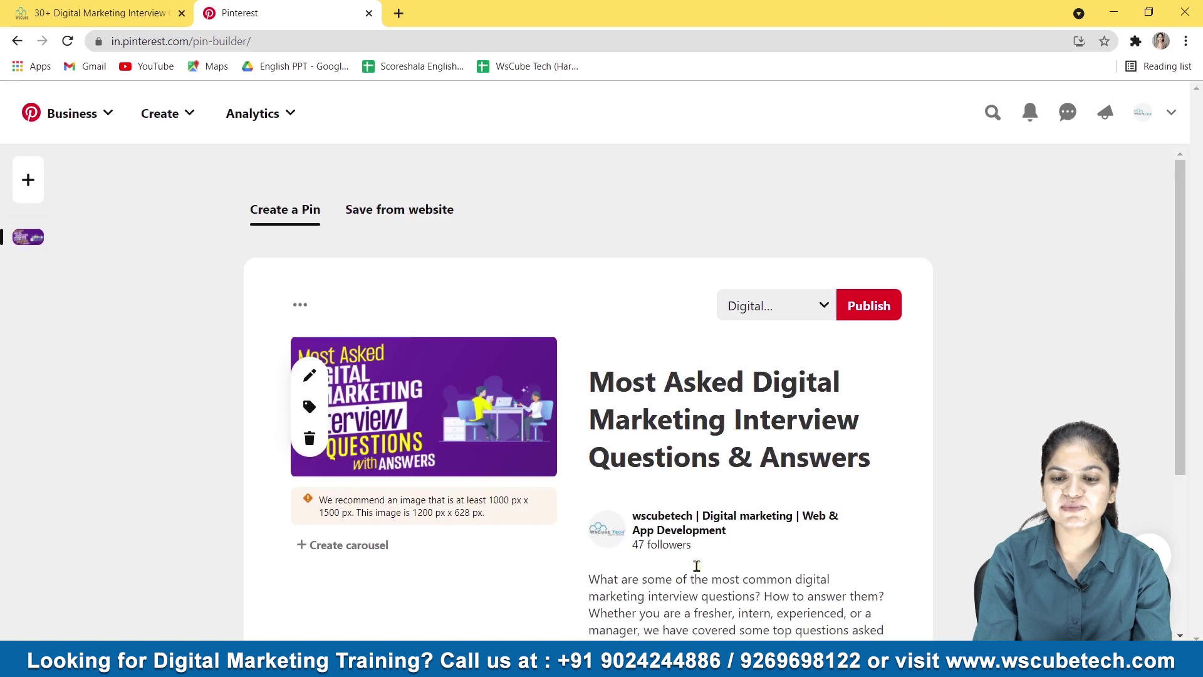
left_click(890, 307)
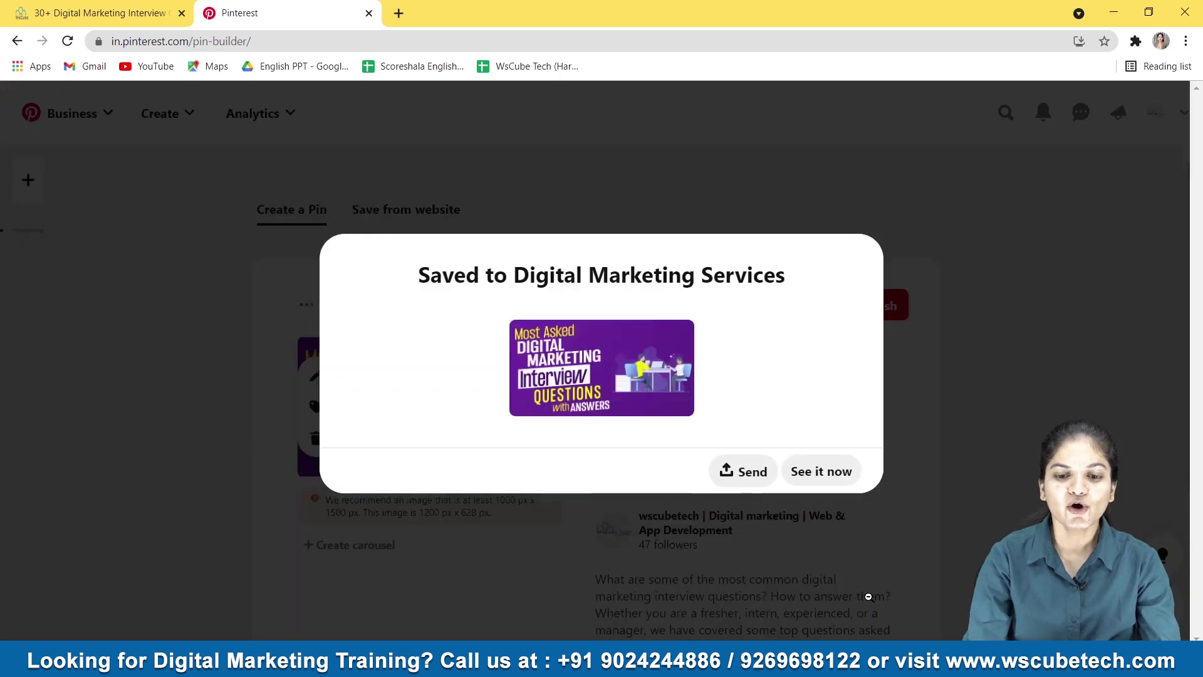
Open the published Pin and examine its statistics, image, title and description.
left_click(838, 465)
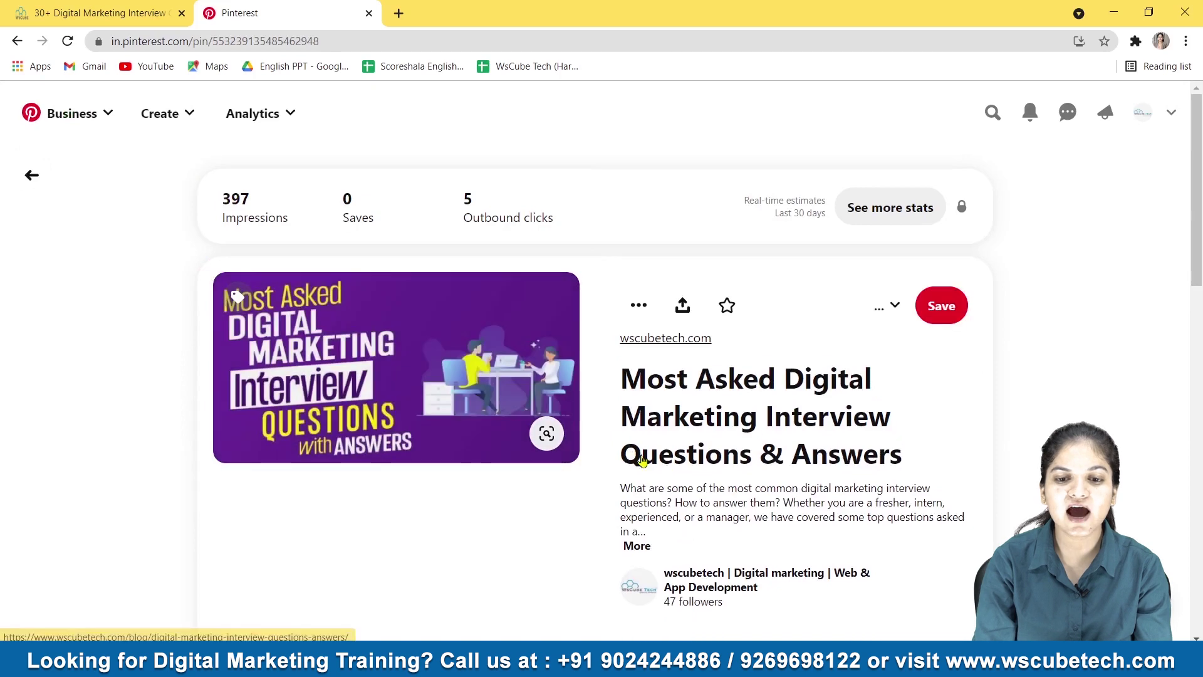
scroll(642, 462, "down", 3)
scroll(642, 461, "down", 1)
scroll(639, 456, "up", 5)
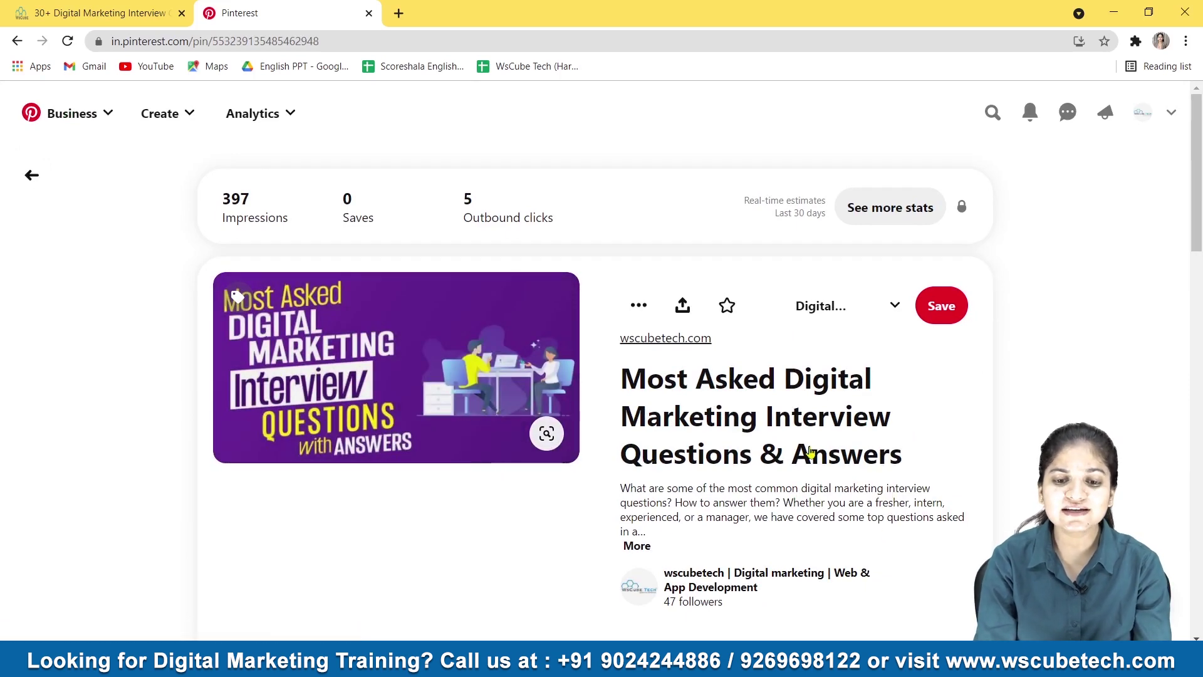
scroll(808, 451, "down", 2)
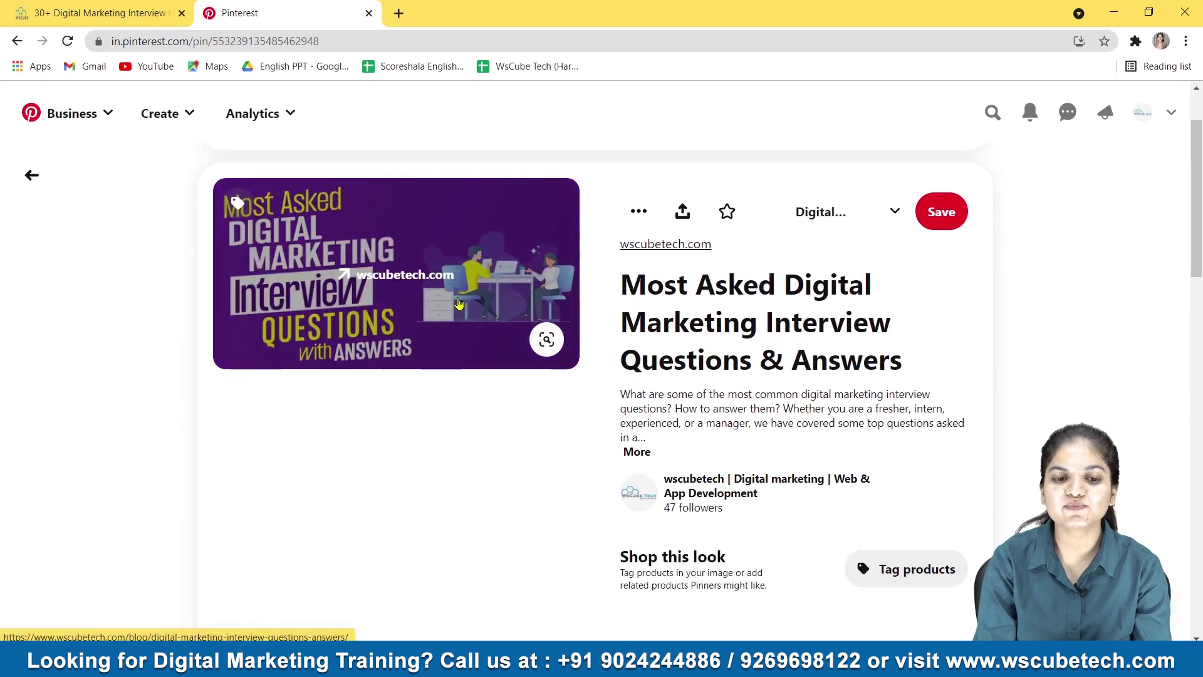
Test the destination link by opening the article from the Pin's image, and return to the Pin's page on Pinterest.
left_click(458, 303)
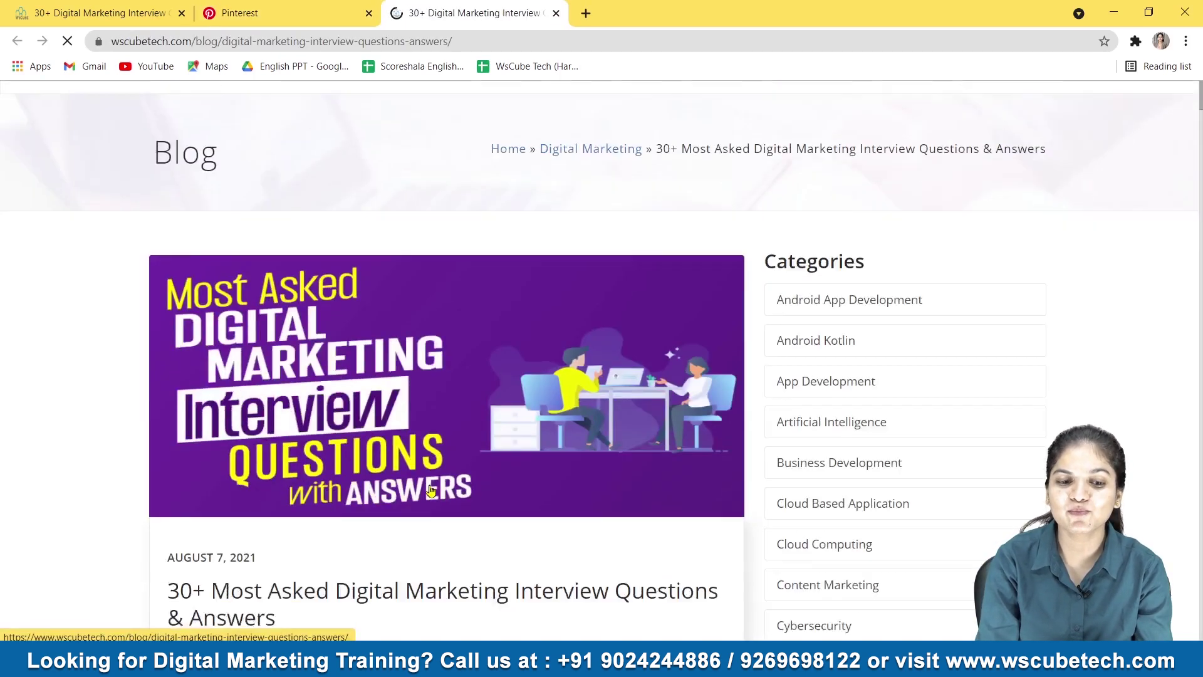
scroll(430, 490, "down", 10)
left_click(266, 24)
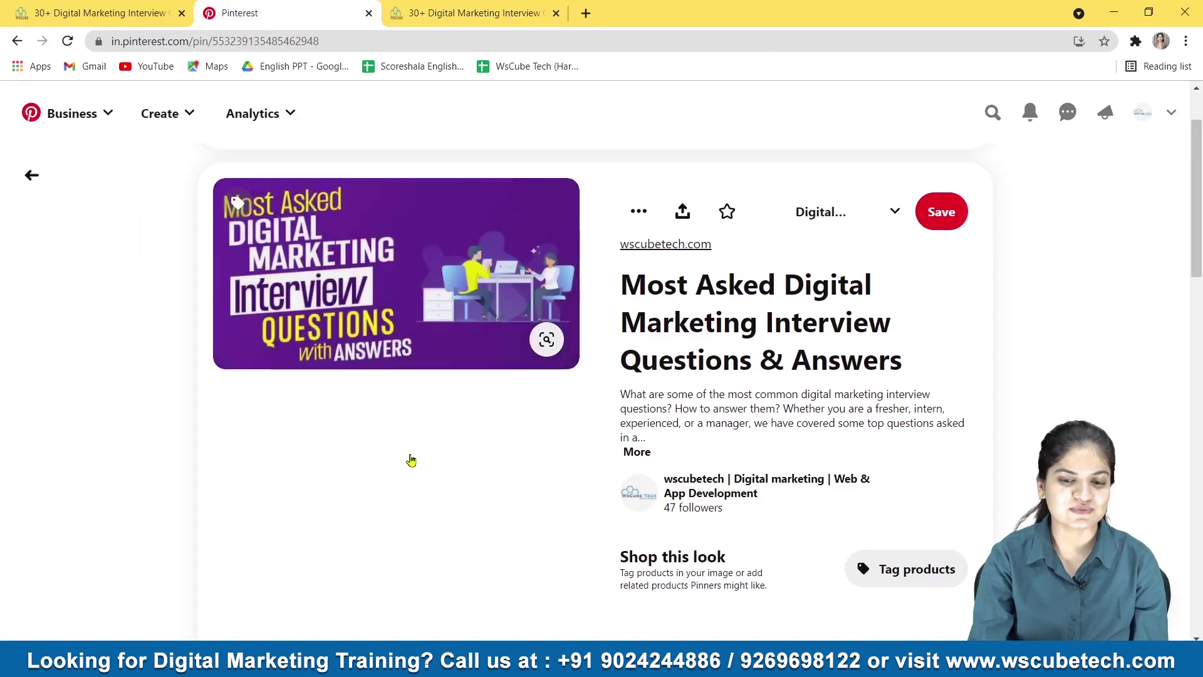
scroll(410, 460, "up", 2)
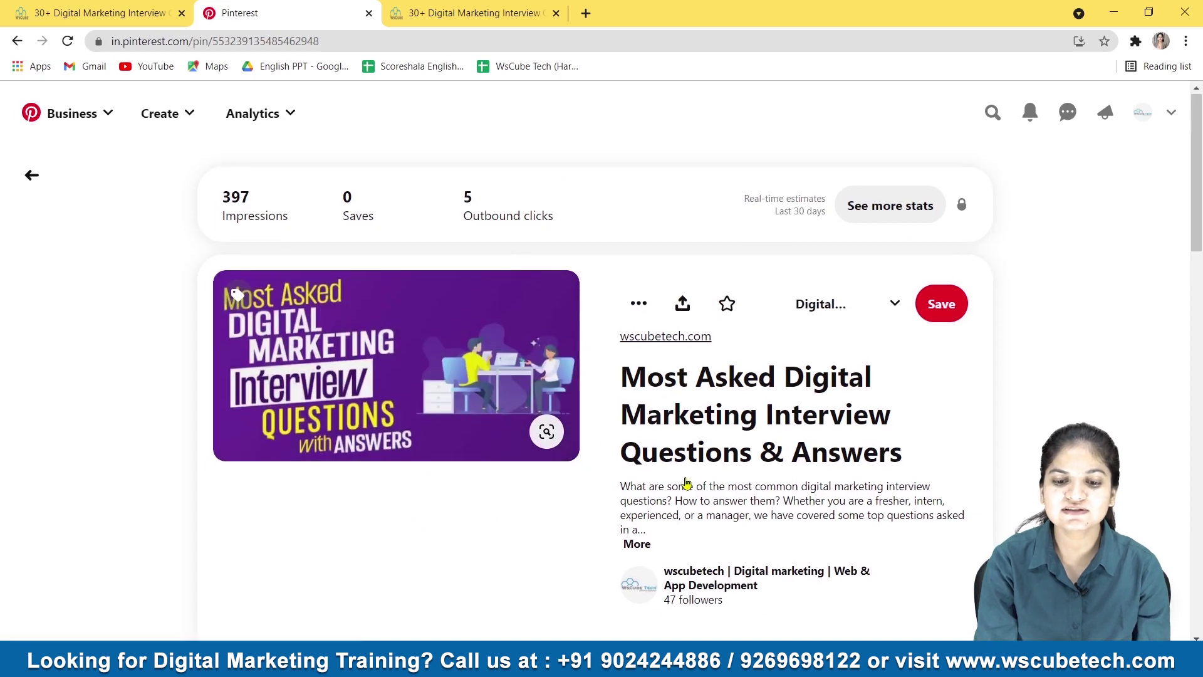
scroll(685, 482, "down", 3)
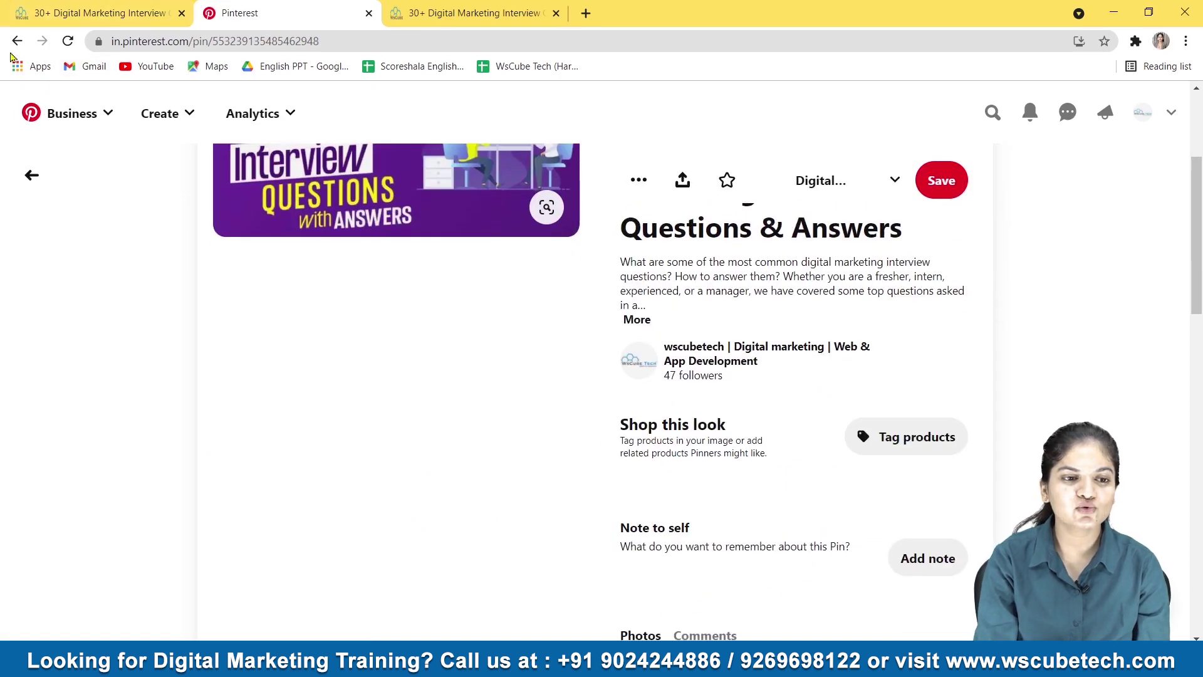
Start a new Pin and upload the video "WhatsApp Video 2021-09-10 at 5.08.35 PM.mp4" from the Downloads folder.
left_click(178, 126)
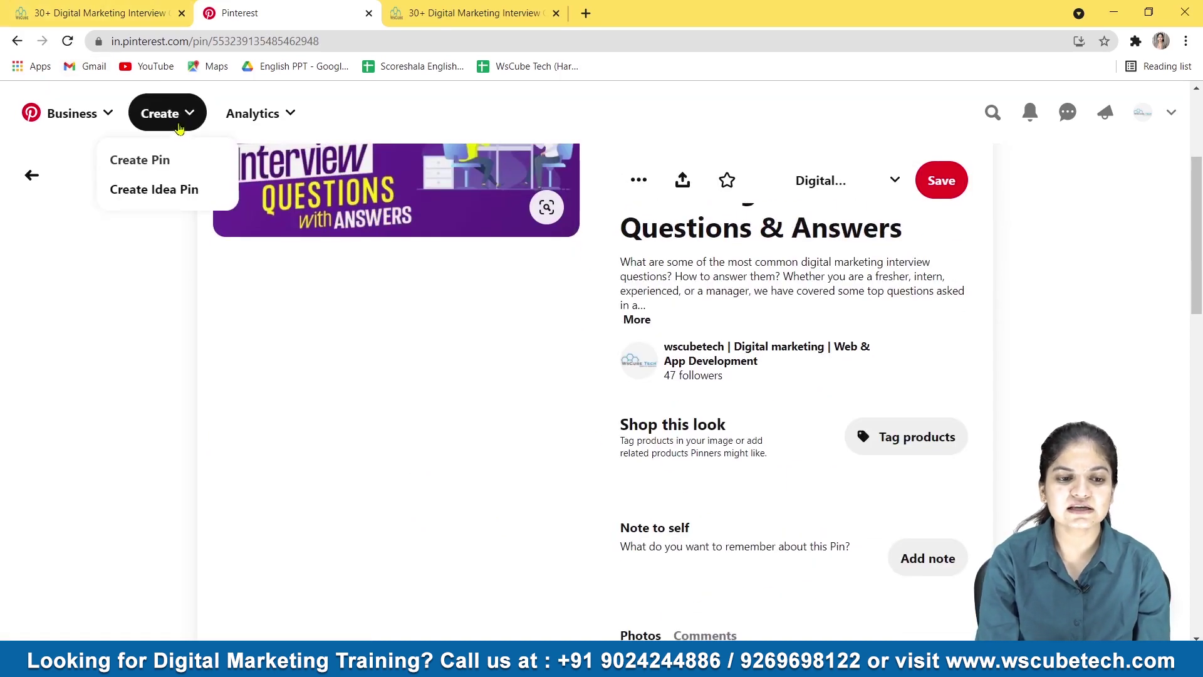
left_click(178, 162)
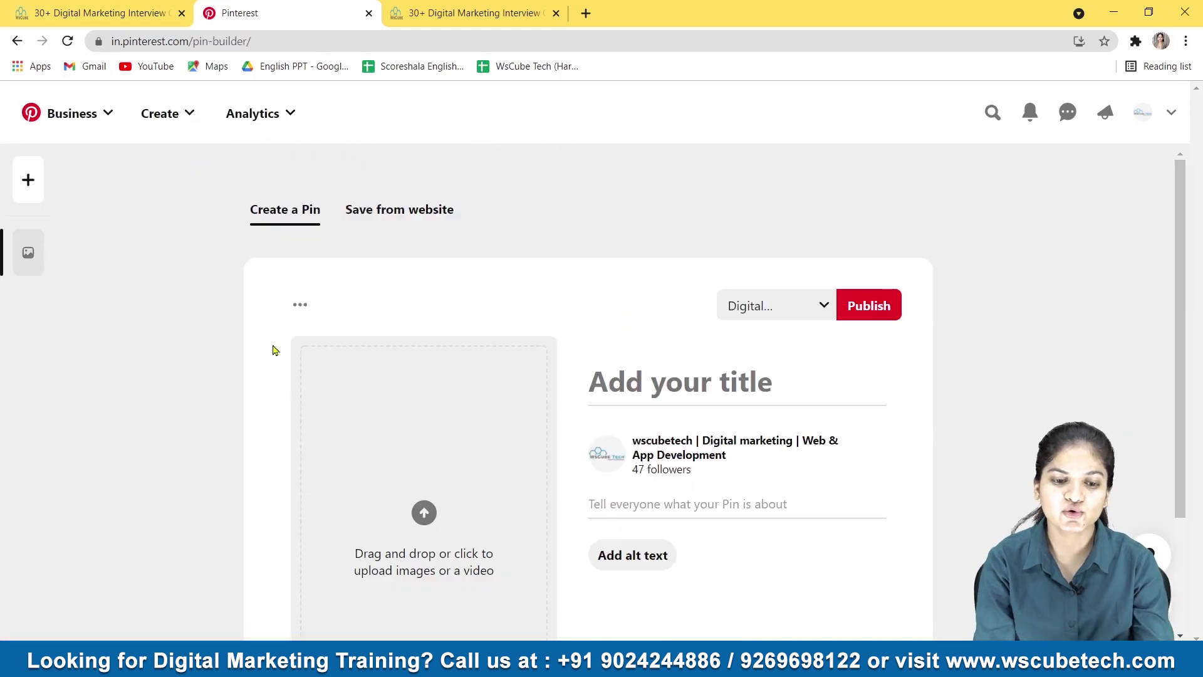
left_click(432, 524)
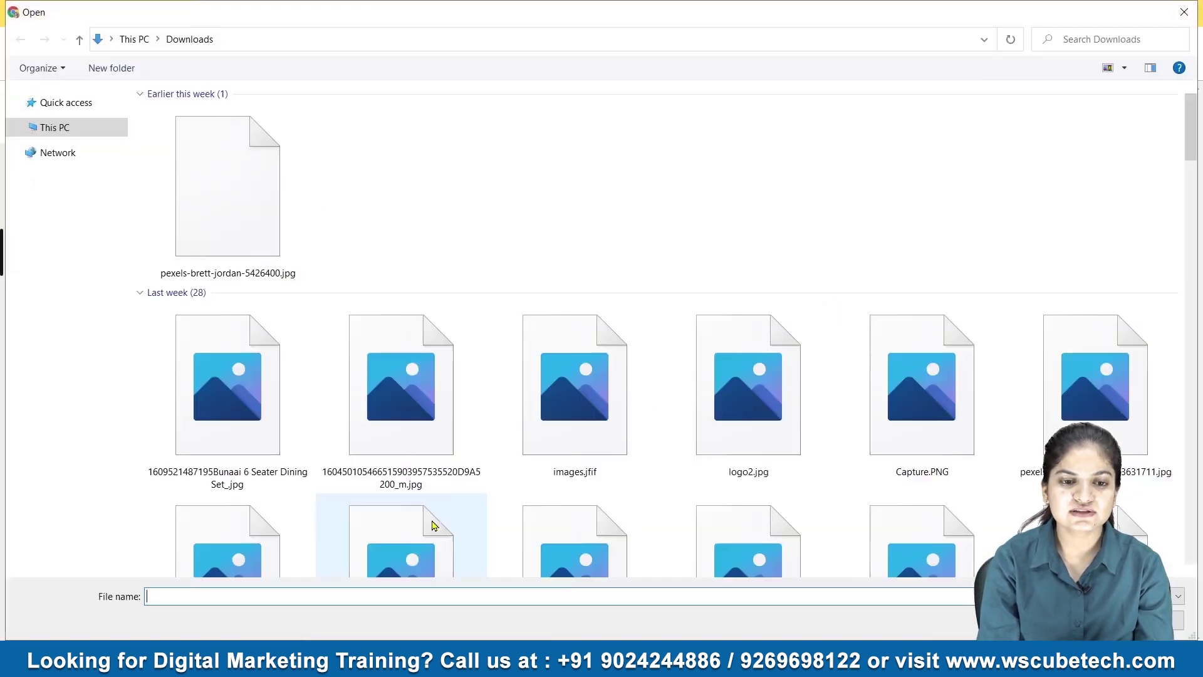
scroll(537, 407, "down", 6)
scroll(536, 407, "down", 5)
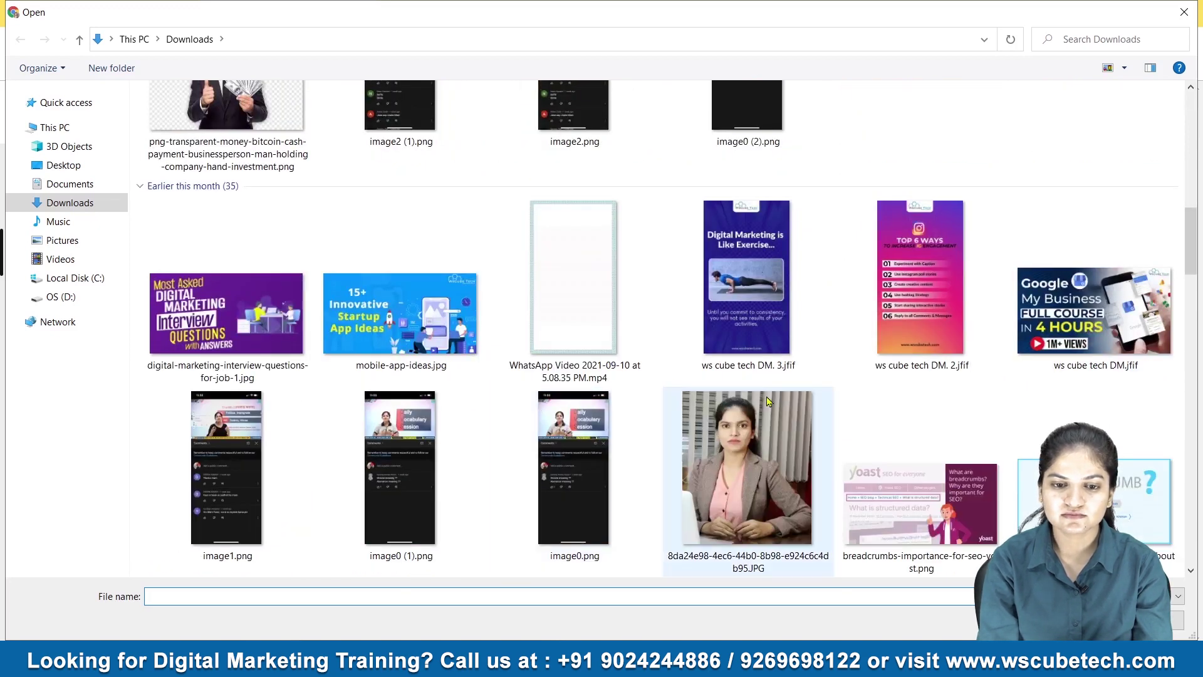
left_click(570, 289)
double_click(570, 290)
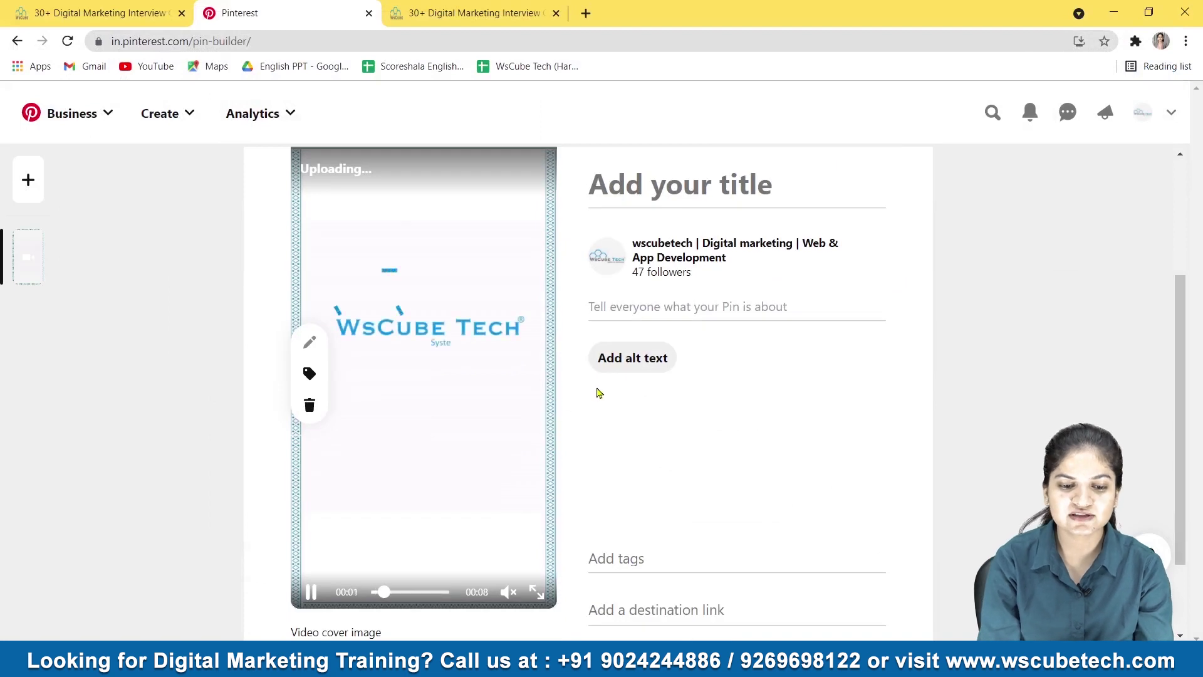
scroll(426, 460, "up", 1)
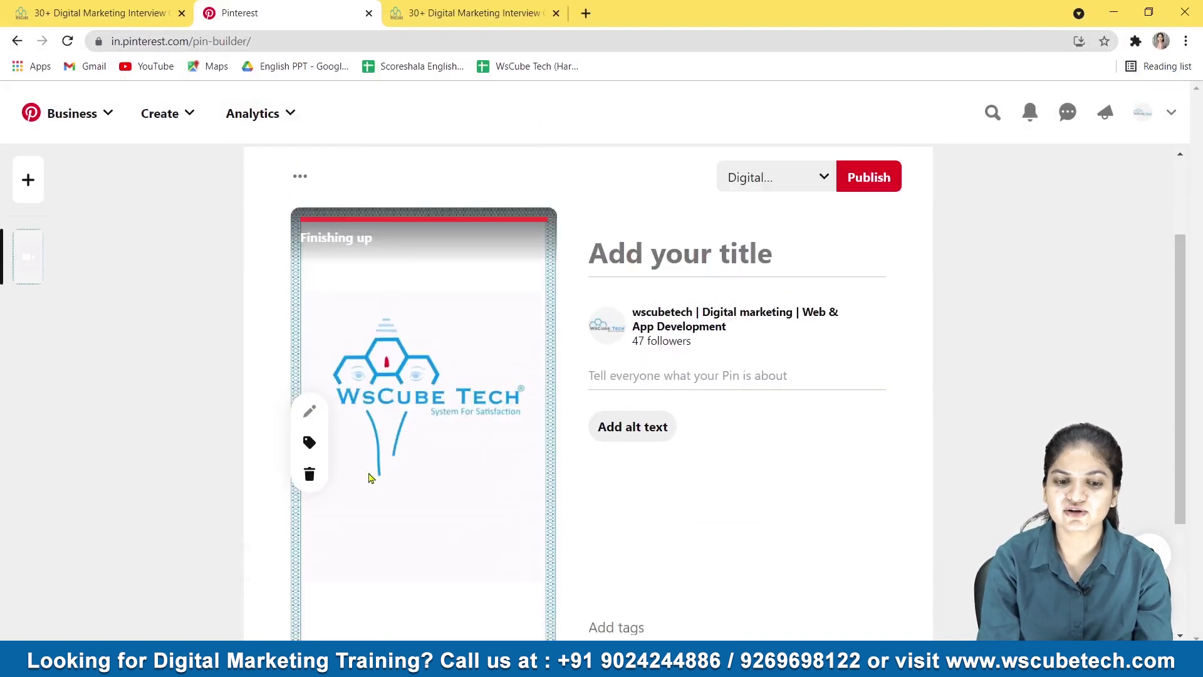
Title the video Pin "Happy Ganesh Chaturthi".
left_click(710, 238)
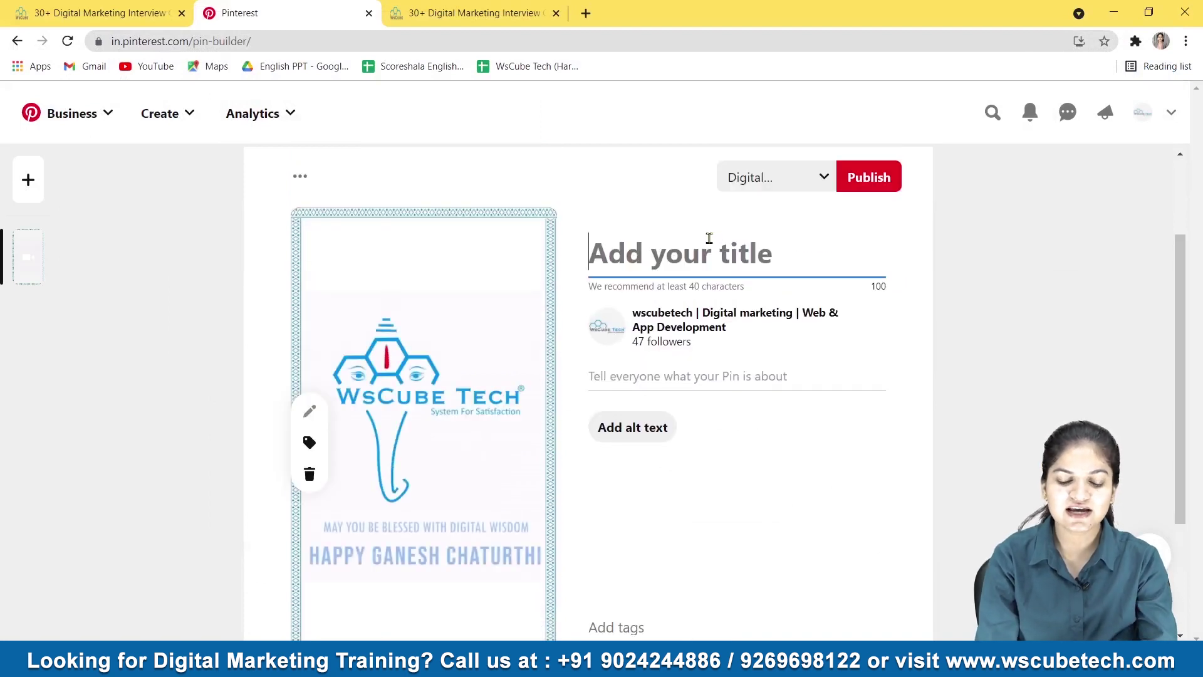
type("Happy ")
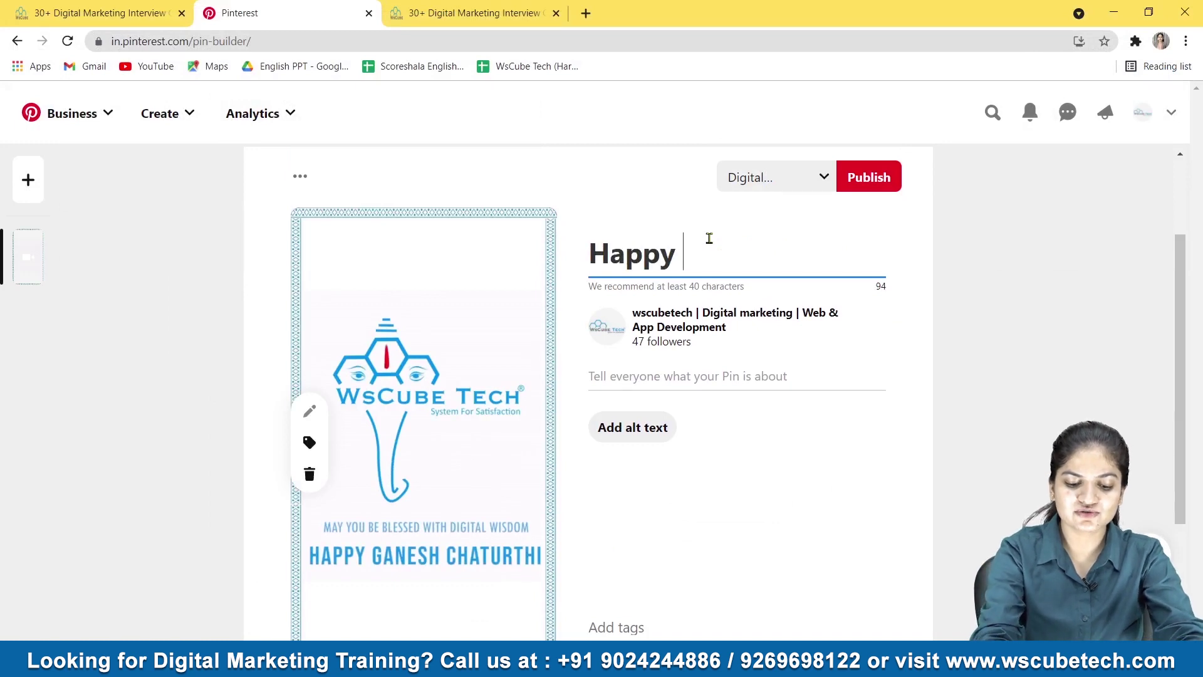
type("Ganesh ")
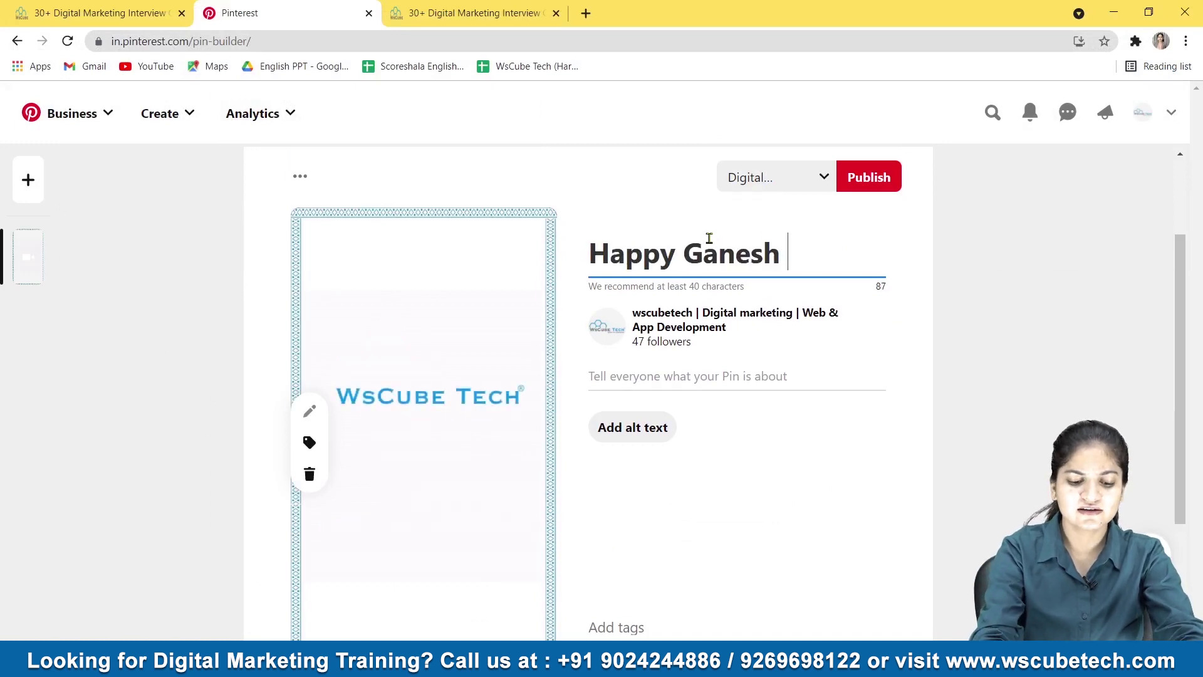
type("Chaturthi")
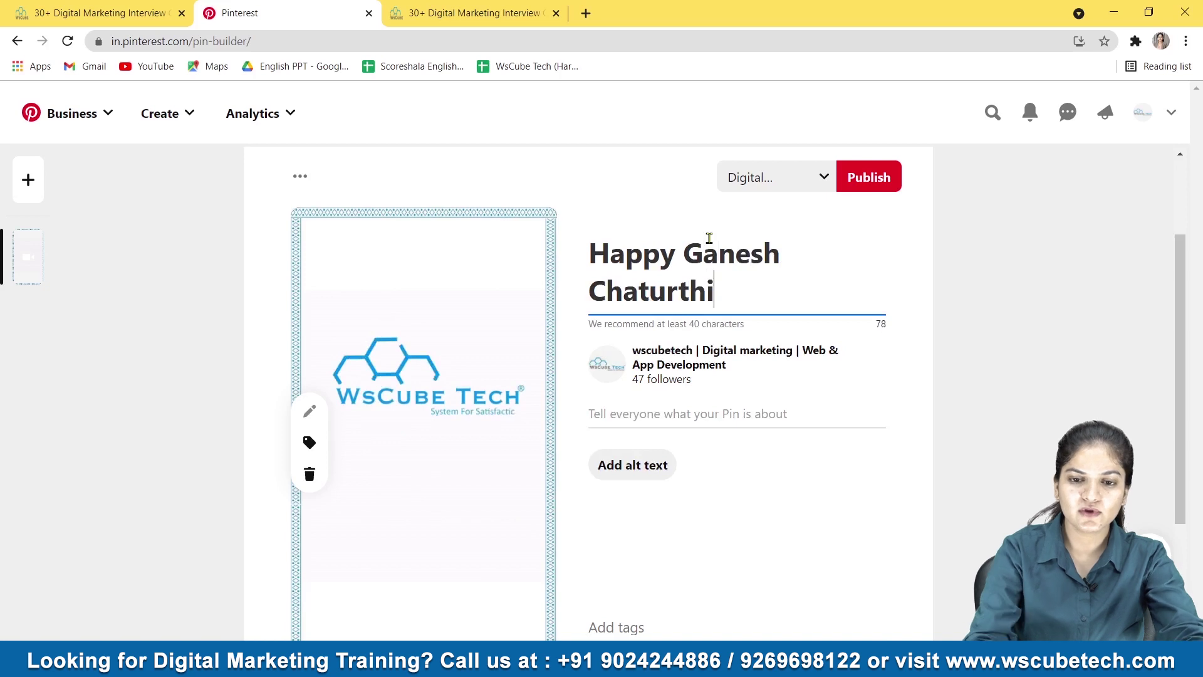
Examine the video Pin's description, tags, destination link, cover image and publishing time options without filling them in.
left_click(754, 410)
scroll(755, 410, "down", 1)
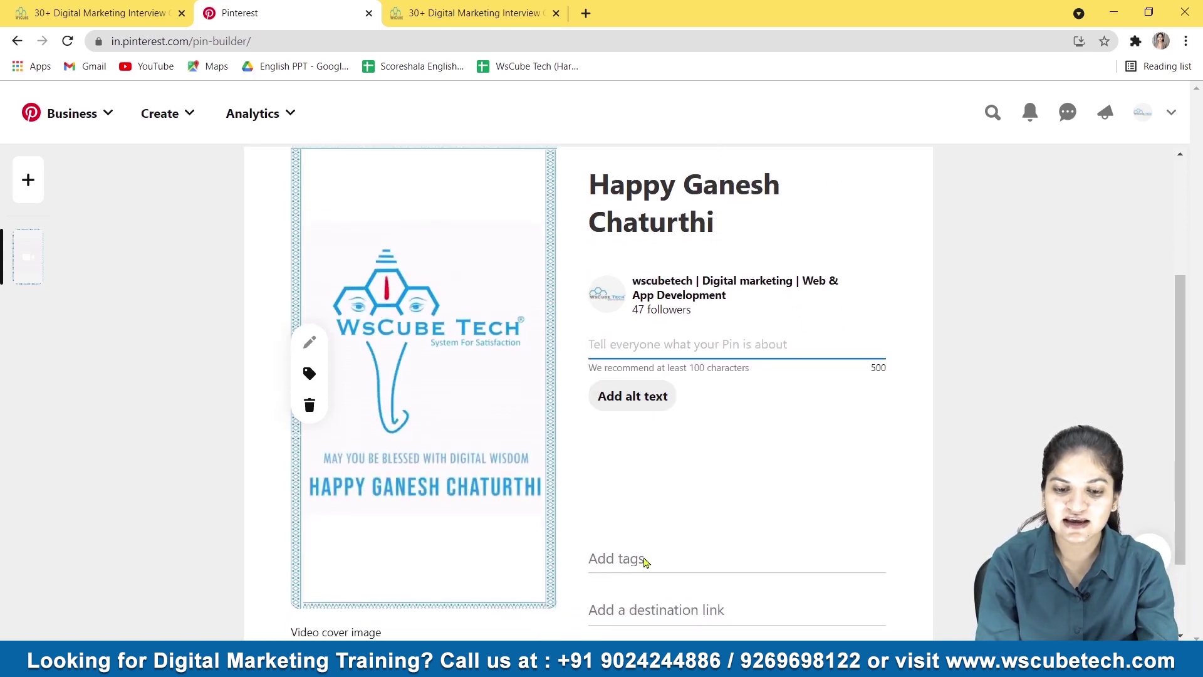
scroll(694, 618, "down", 2)
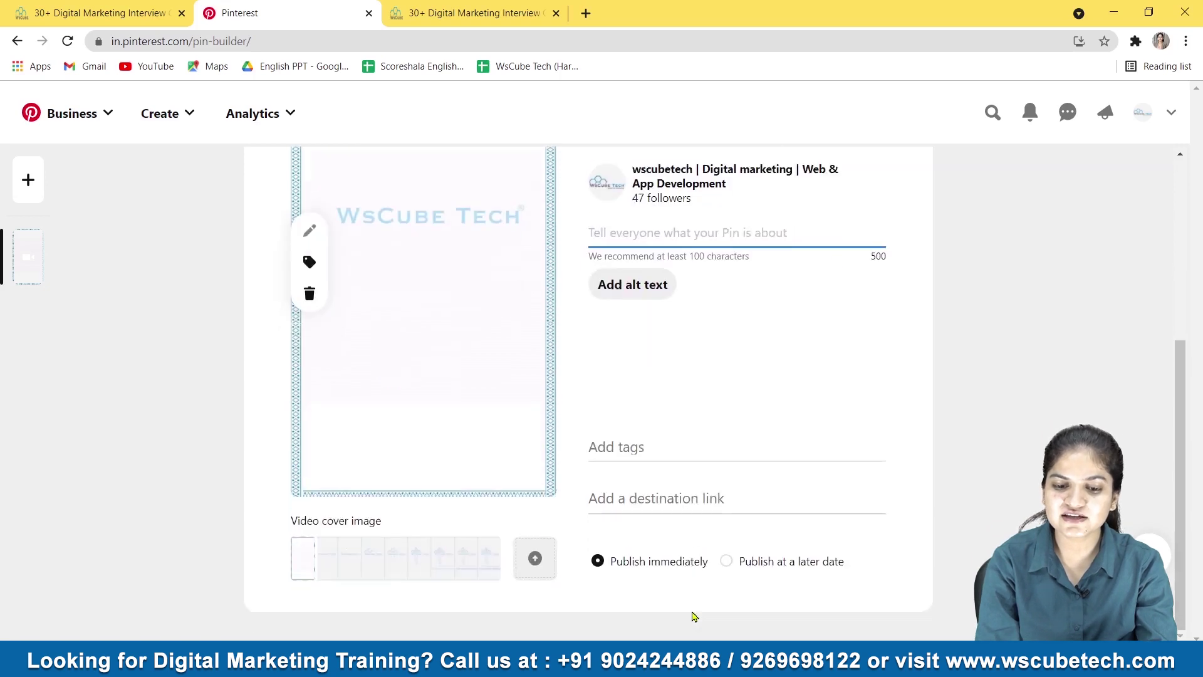
left_click(630, 447)
scroll(629, 446, "up", 5)
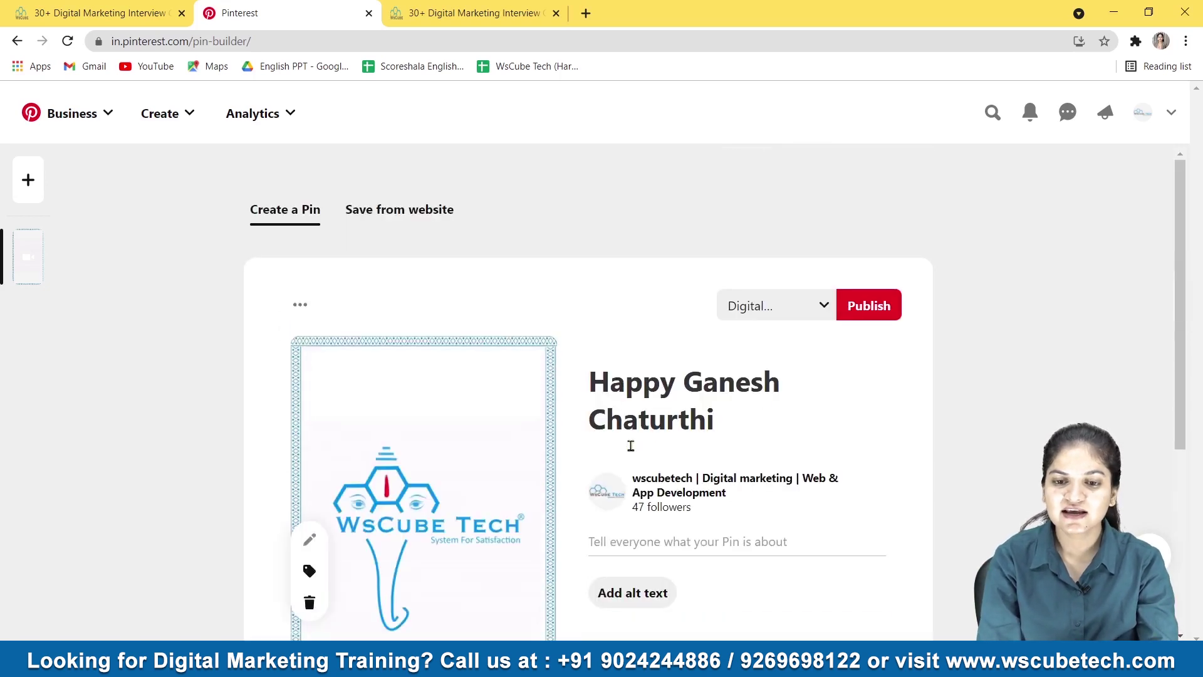
Assign the video Pin to the Motivation board, publish it and dismiss the confirmation.
left_click(809, 308)
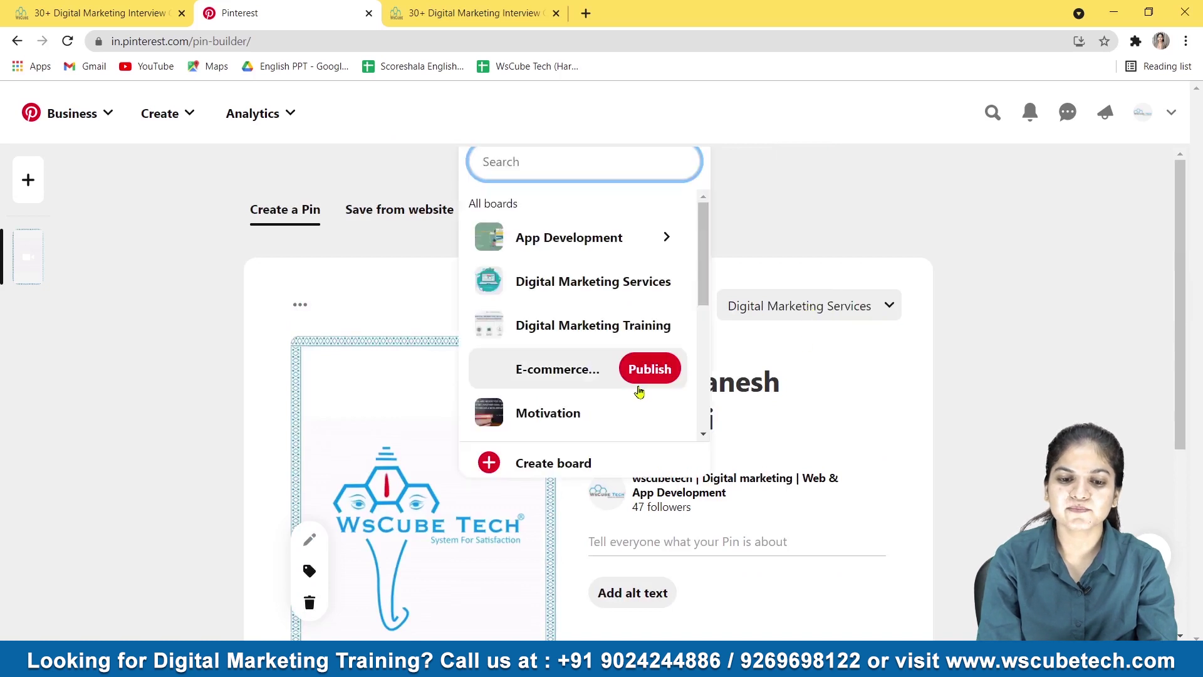
left_click(620, 408)
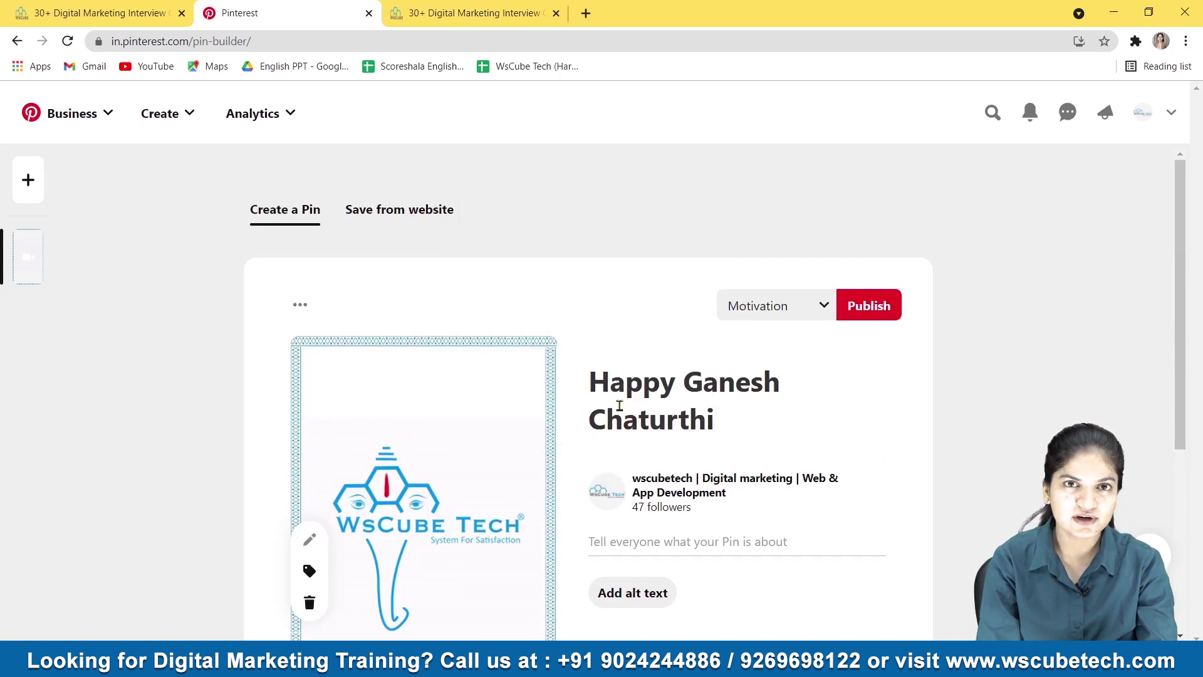
left_click(871, 304)
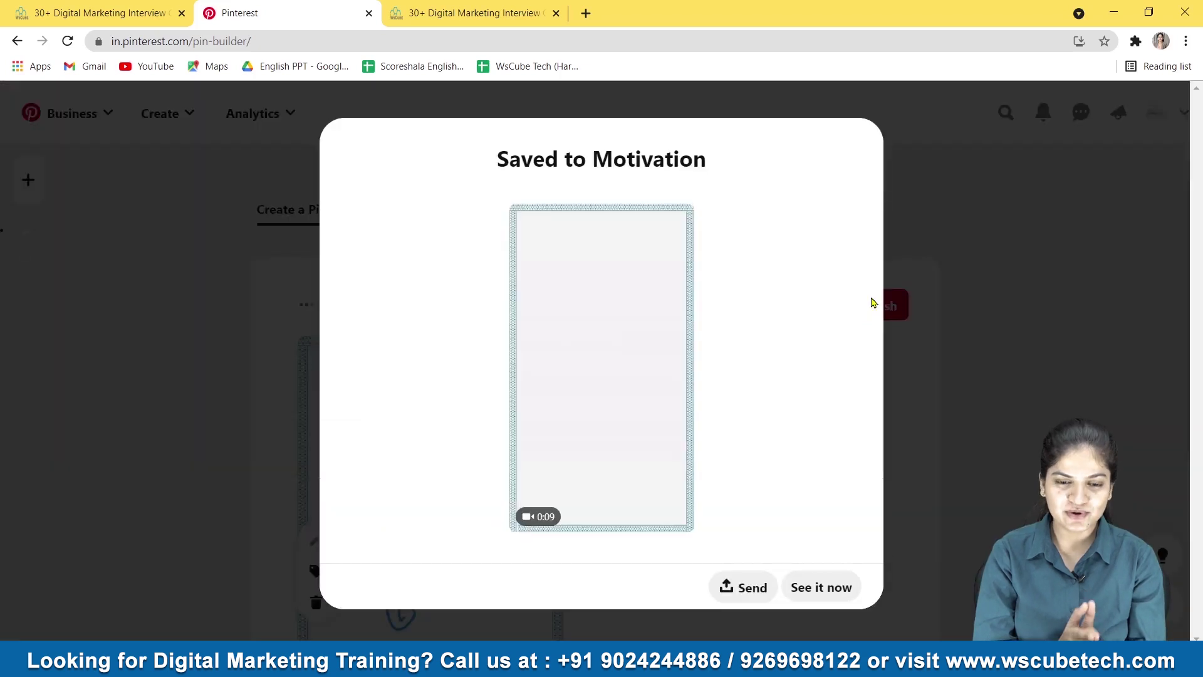
left_click(975, 224)
scroll(975, 230, "down", 3)
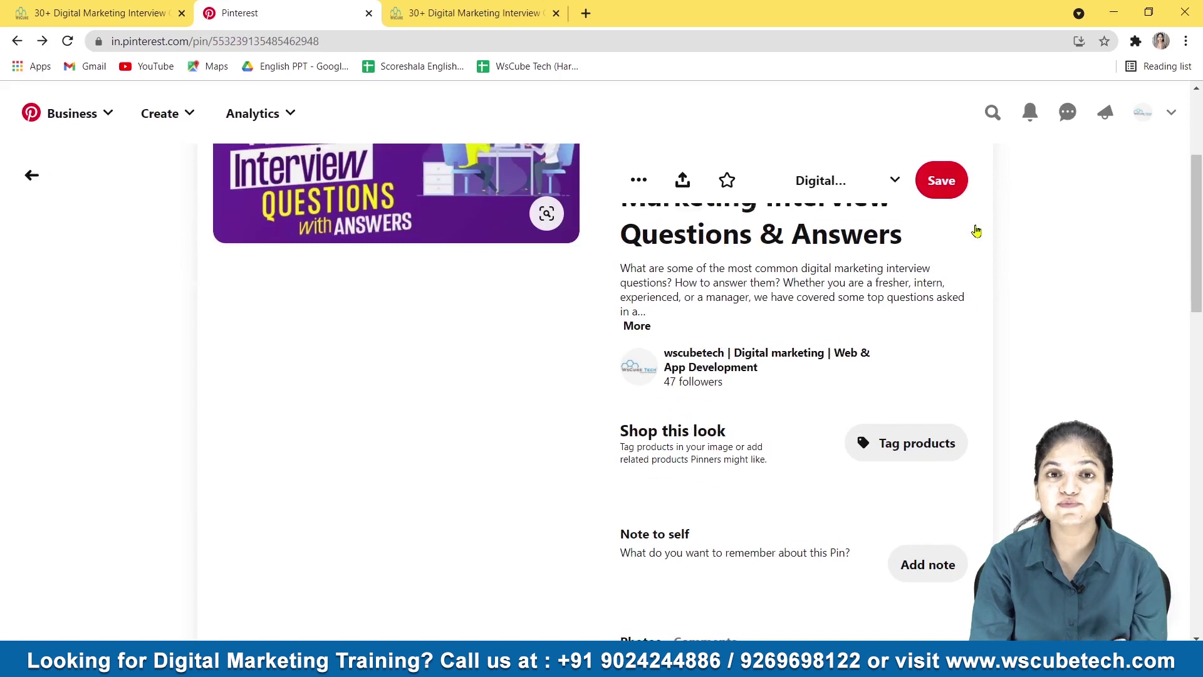
scroll(976, 231, "up", 3)
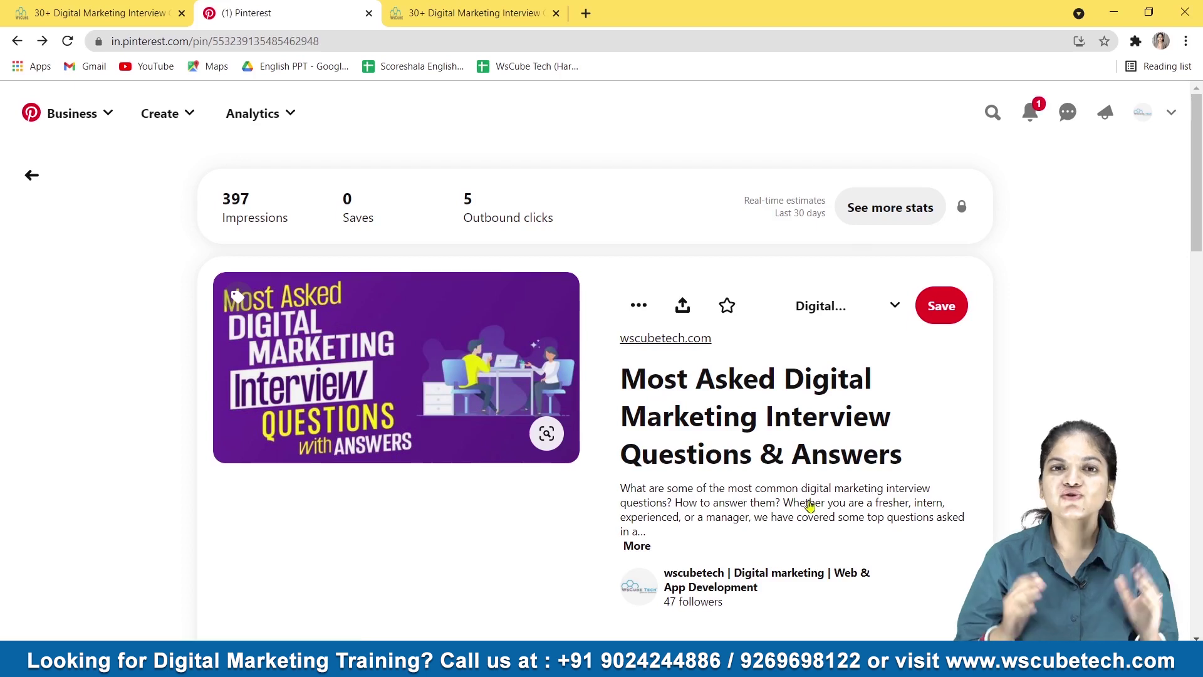
scroll(809, 505, "down", 2)
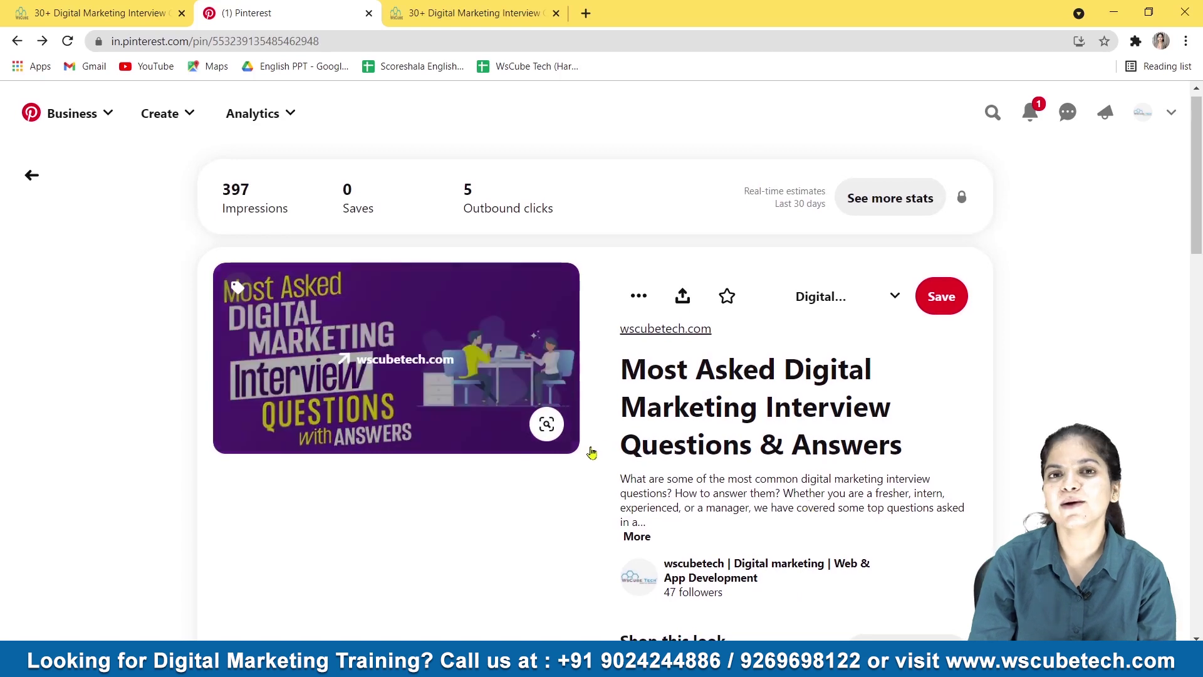
scroll(696, 490, "down", 2)
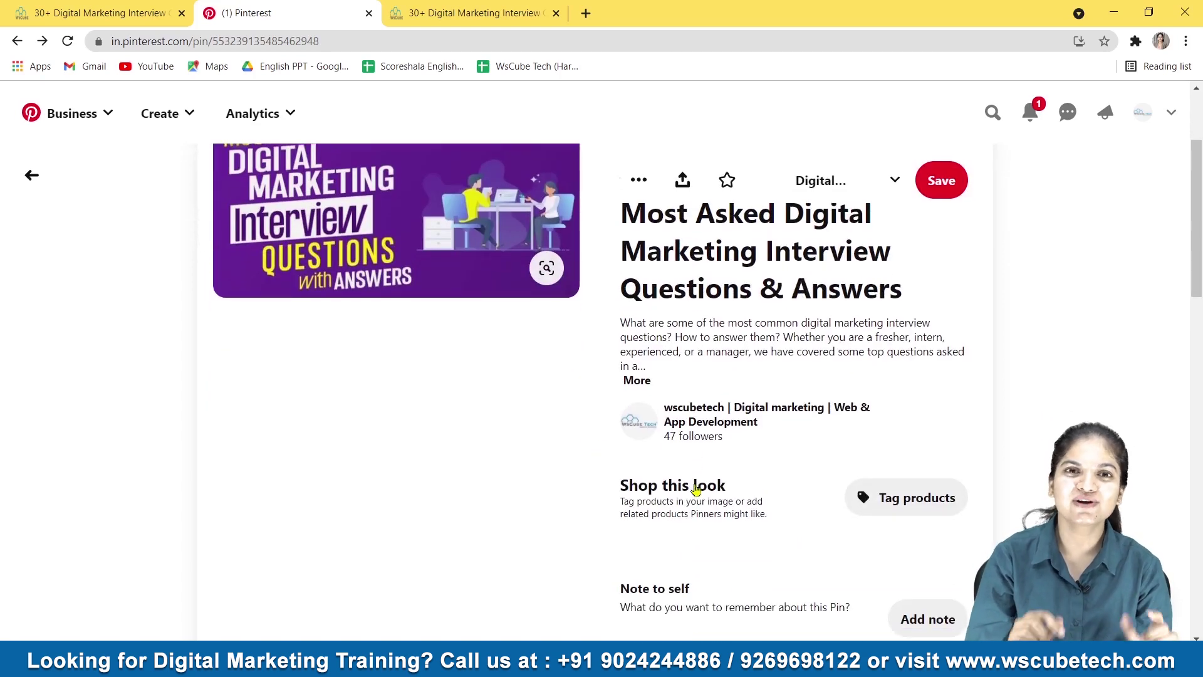